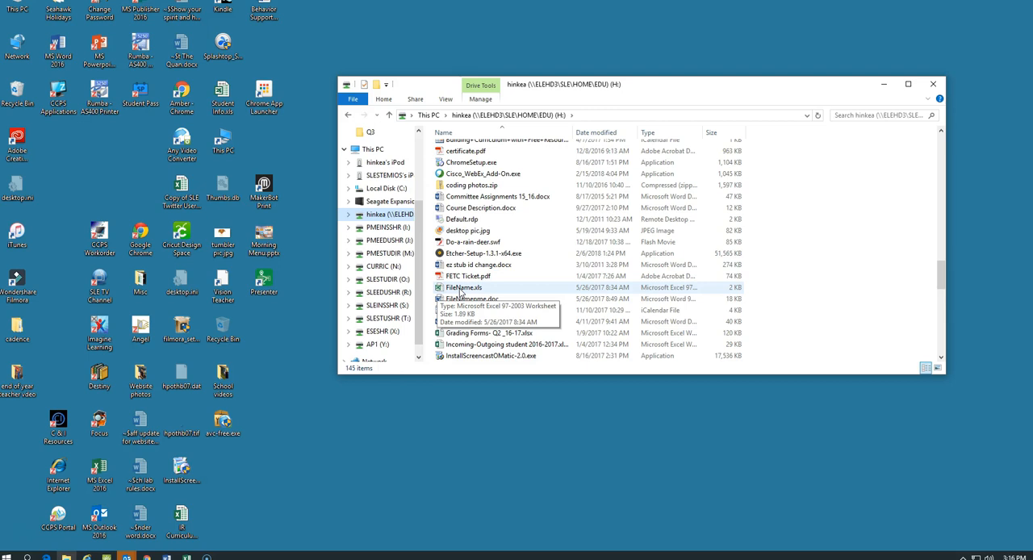
Switch to the Book1 workbook in Excel and total the Snowboarding medals from B2:D2 in cell E2 with AutoSum
{"action": "mouse_move", "coordinate": [187, 555]}
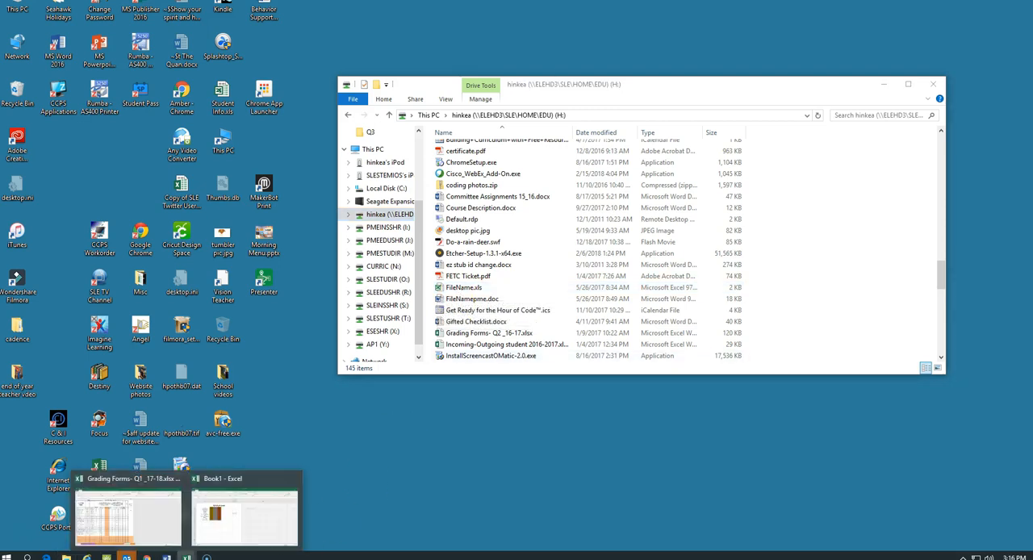
{"action": "left_click", "coordinate": [231, 528]}
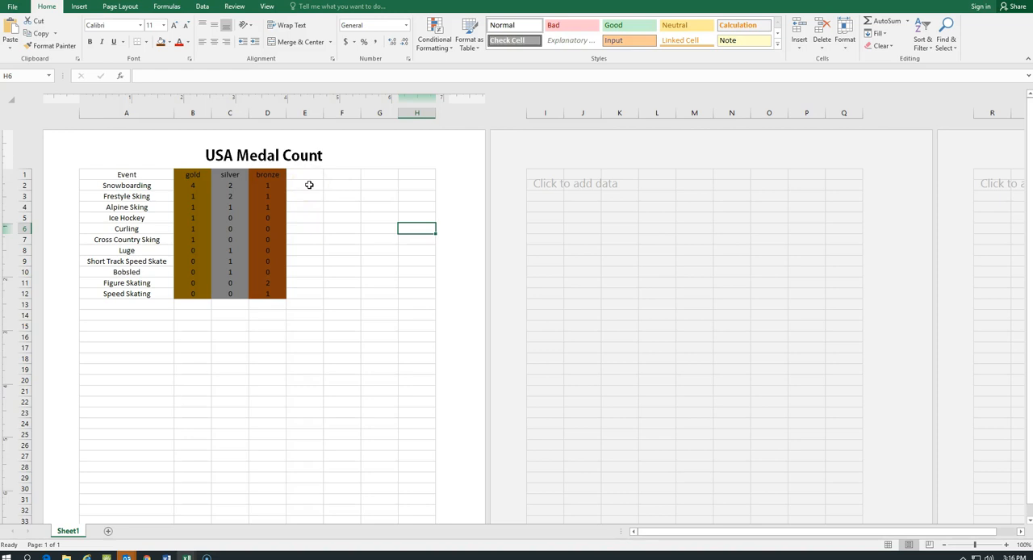
{"action": "left_click", "coordinate": [191, 185]}
{"action": "left_click_drag", "start_coordinate": [204, 184], "coordinate": [300, 183]}
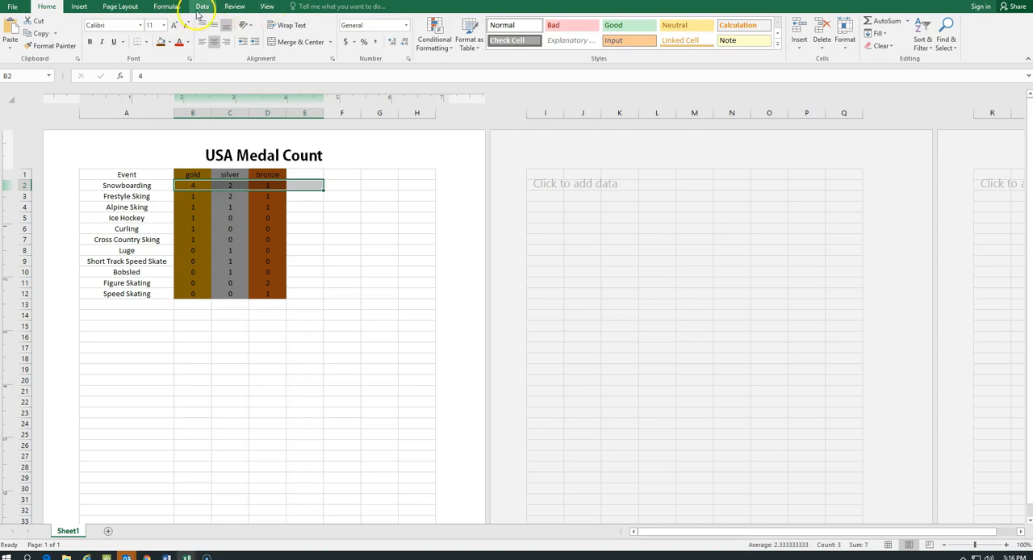
{"action": "left_click", "coordinate": [169, 8]}
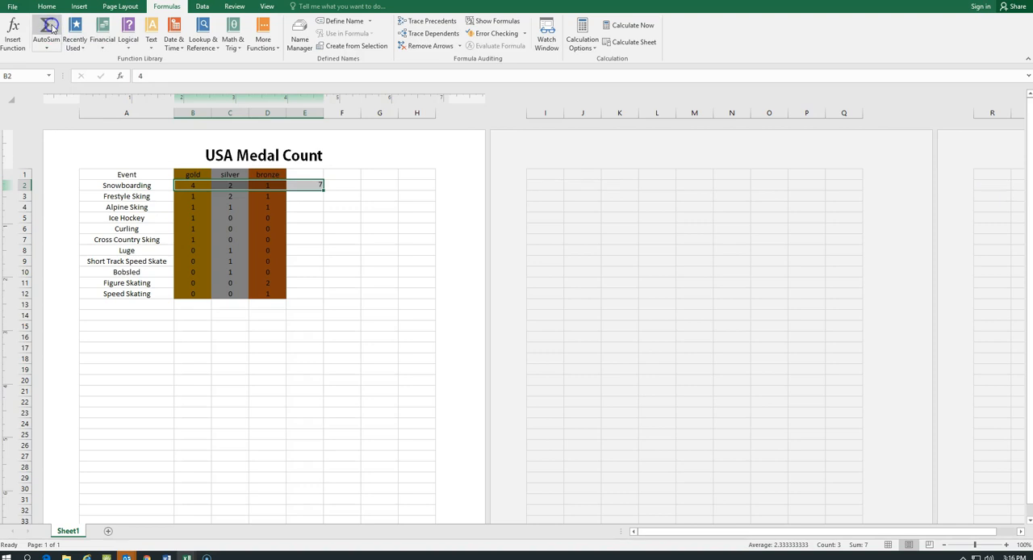
{"action": "left_click", "coordinate": [49, 29]}
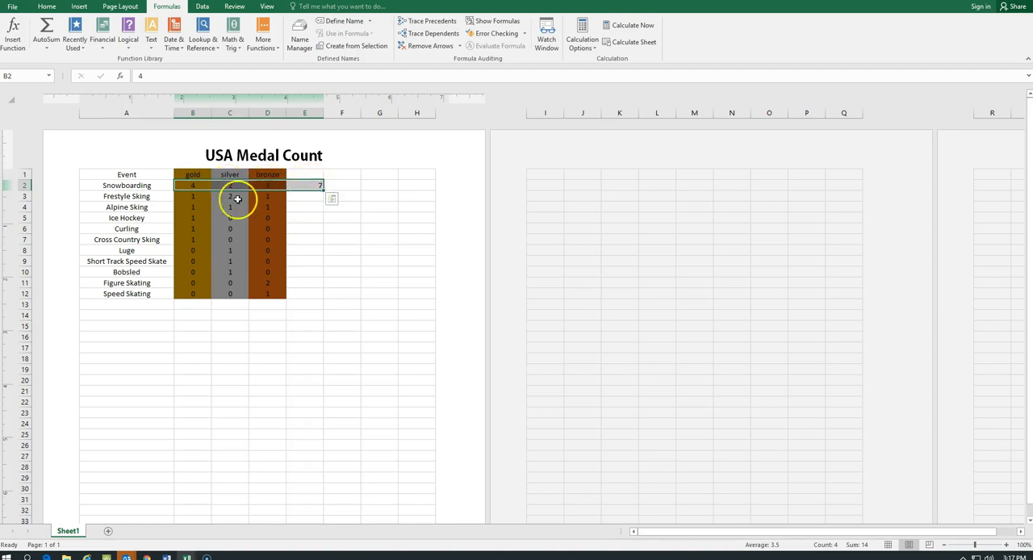
Total the gold, silver and bronze counts of rows 3, 4 and 5 in column E with AutoSum
{"action": "left_click", "coordinate": [185, 195]}
{"action": "left_click_drag", "start_coordinate": [185, 194], "coordinate": [307, 194]}
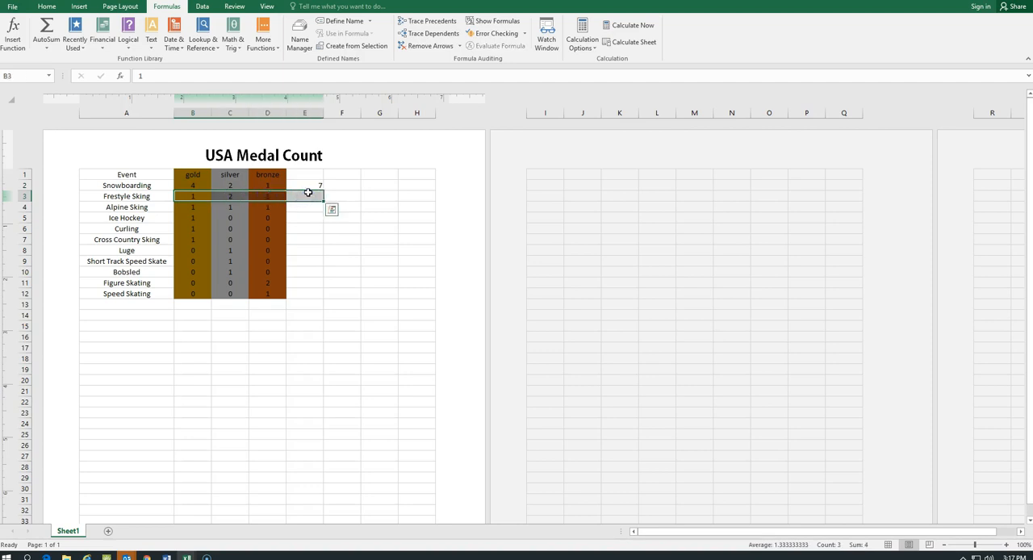
{"action": "left_click", "coordinate": [46, 32]}
{"action": "left_click_drag", "start_coordinate": [192, 207], "coordinate": [311, 208]}
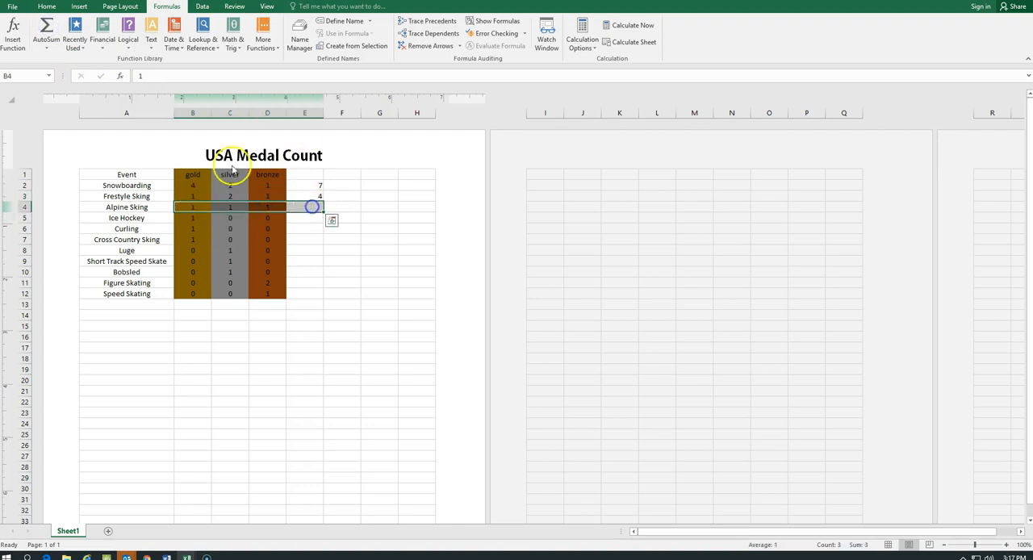
{"action": "left_click", "coordinate": [35, 39]}
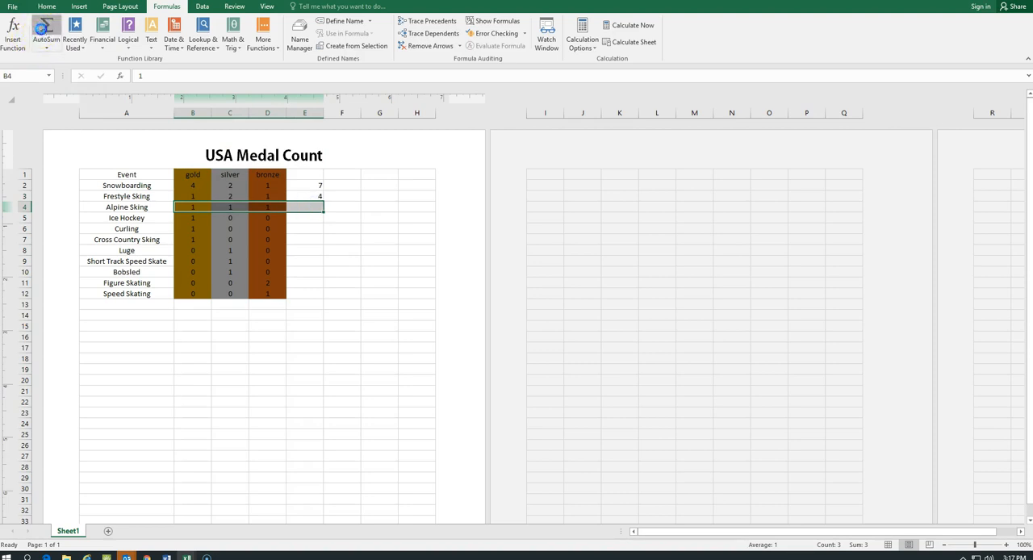
{"action": "left_click", "coordinate": [200, 219]}
{"action": "left_click_drag", "start_coordinate": [200, 218], "coordinate": [305, 217]}
{"action": "left_click", "coordinate": [56, 32]}
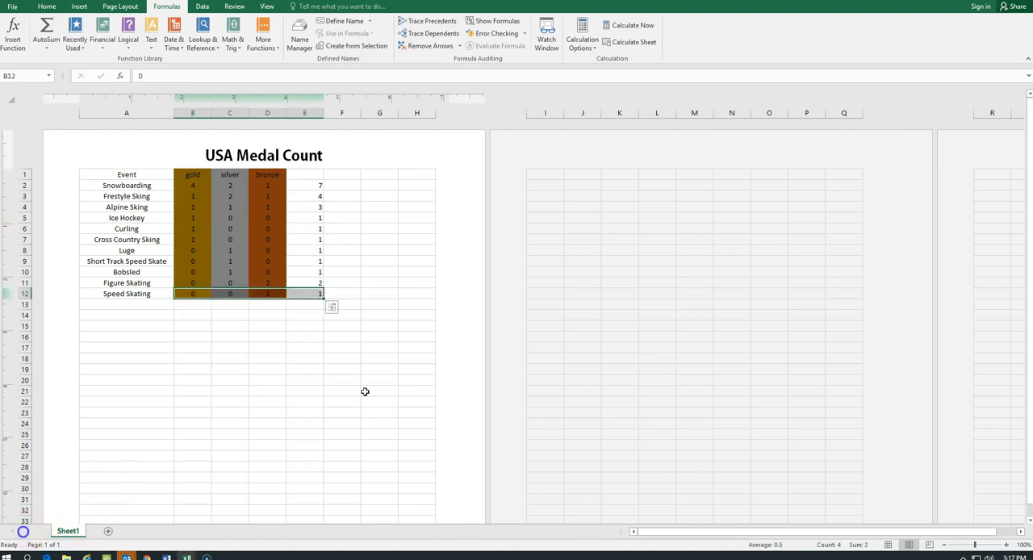
{"action": "left_click", "coordinate": [369, 401]}
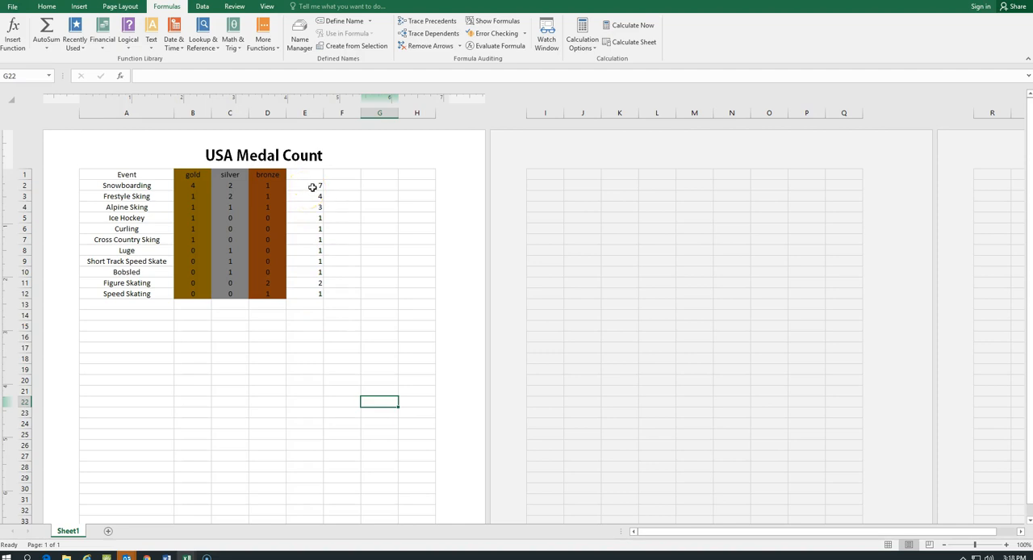
Sum the event totals E2:E12 in cell E13 with AutoSum and check its formula
{"action": "left_click_drag", "start_coordinate": [314, 184], "coordinate": [318, 300]}
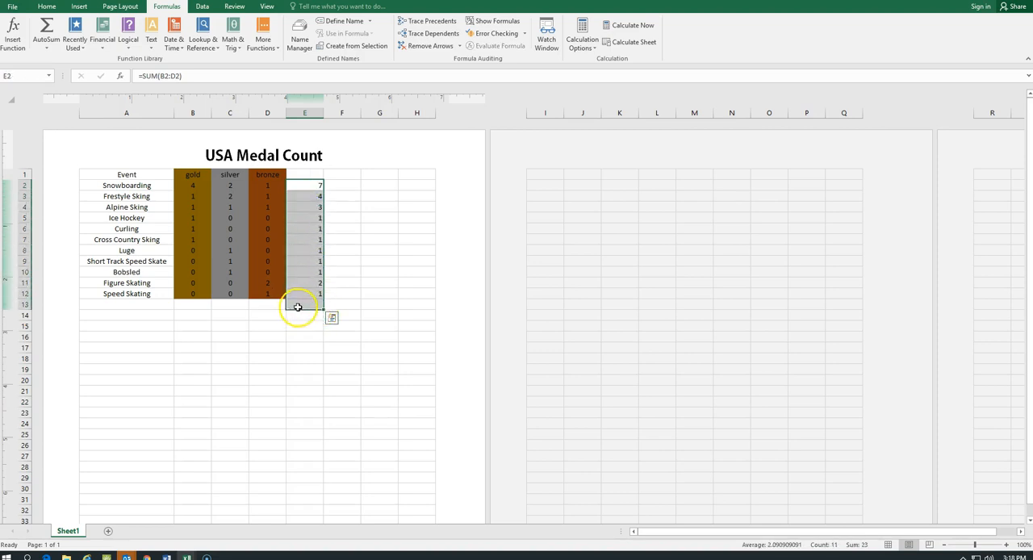
{"action": "left_click", "coordinate": [46, 25]}
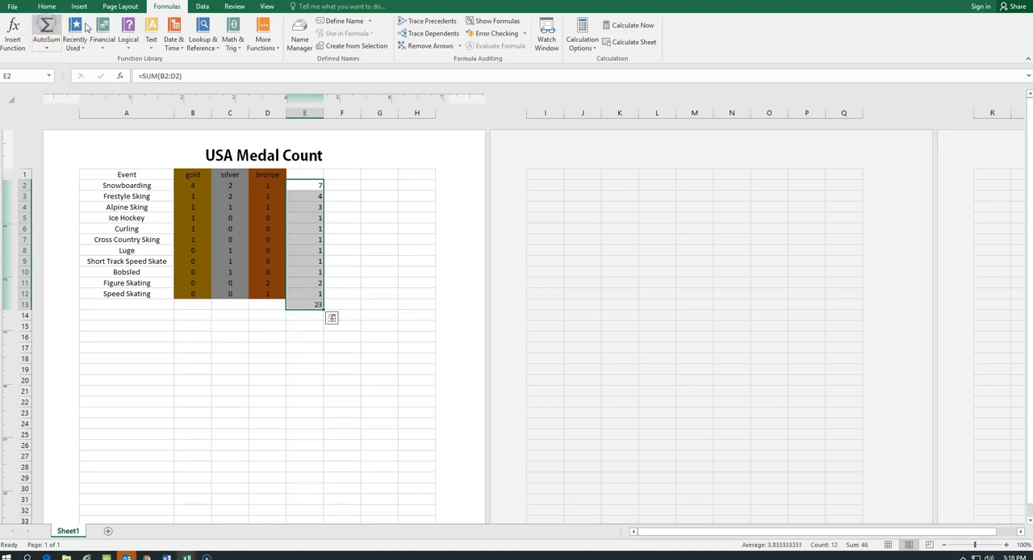
{"action": "left_click", "coordinate": [379, 250]}
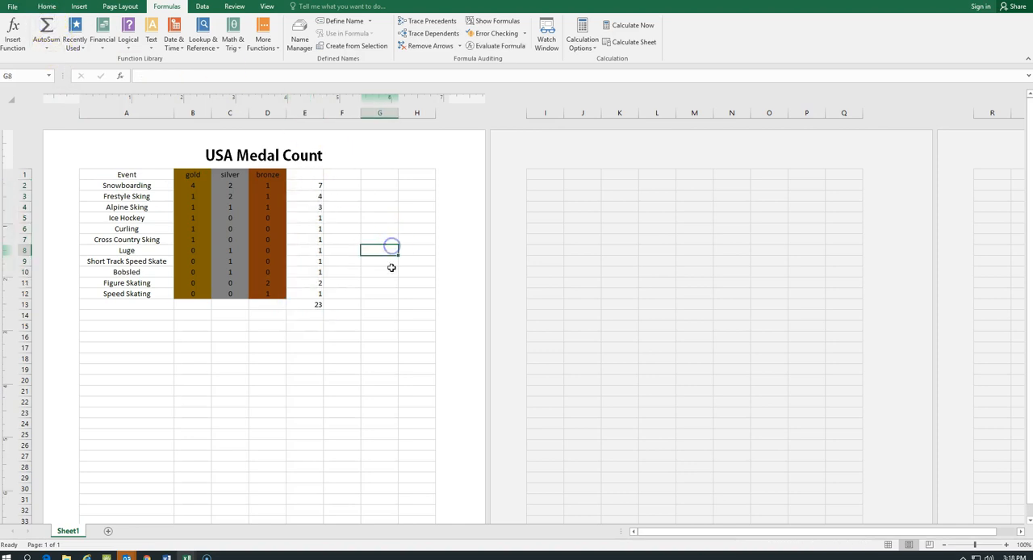
{"action": "left_click", "coordinate": [315, 304]}
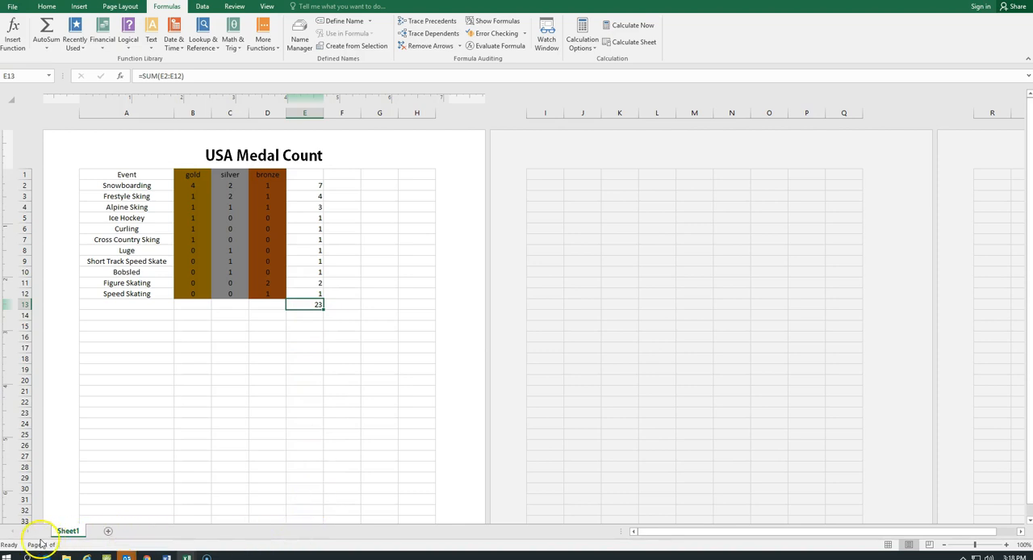
Enter the header "Total" in cell E1
{"action": "left_click", "coordinate": [391, 482]}
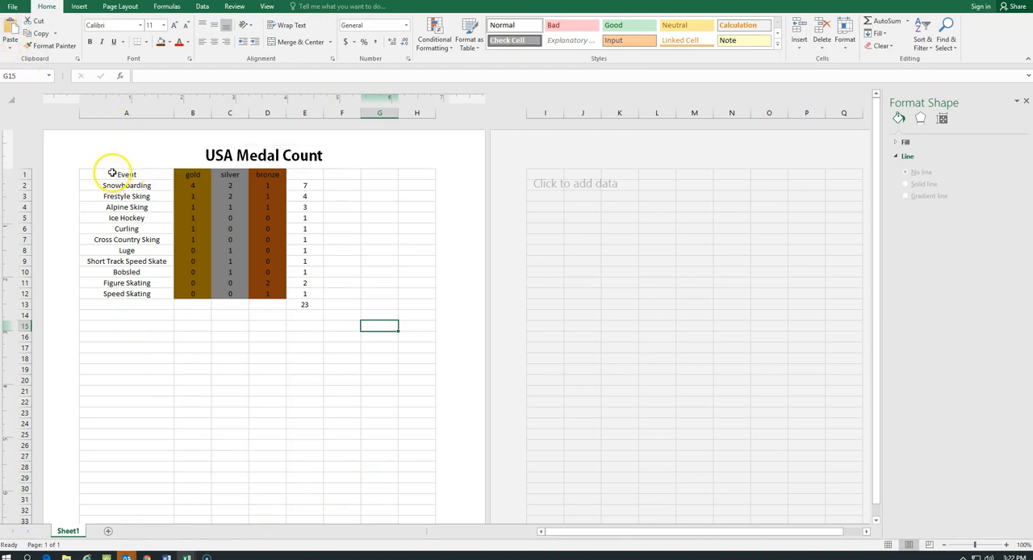
{"action": "left_click", "coordinate": [301, 174]}
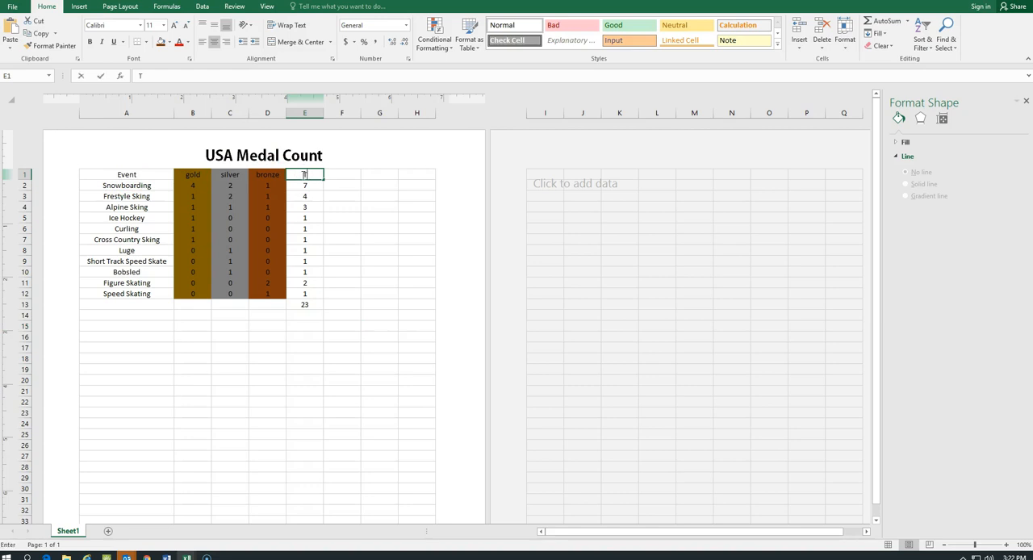
{"action": "type", "text": "Total"}
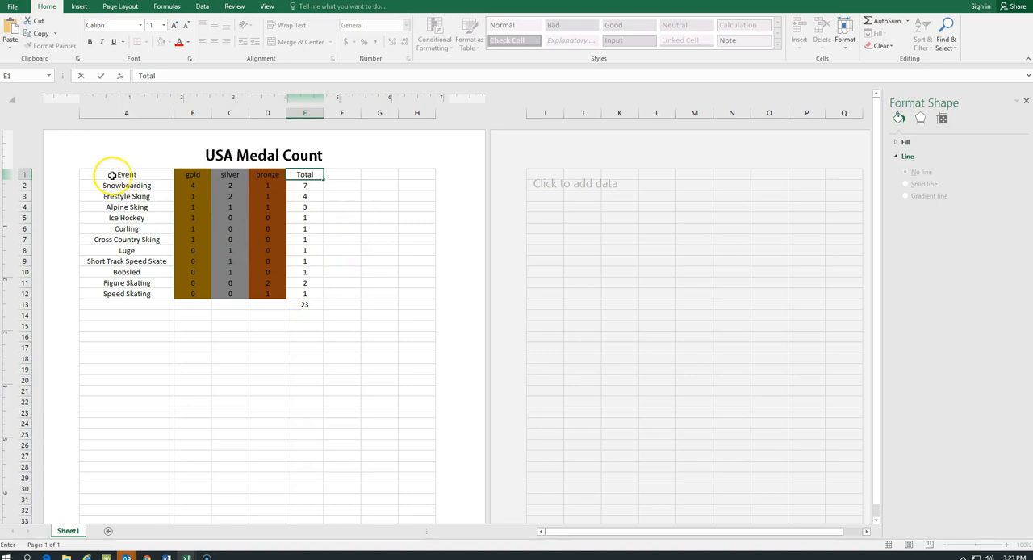
Insert a 2-D clustered column chart from A1:E12 and place it just below the table
{"action": "left_click_drag", "start_coordinate": [101, 174], "coordinate": [319, 294]}
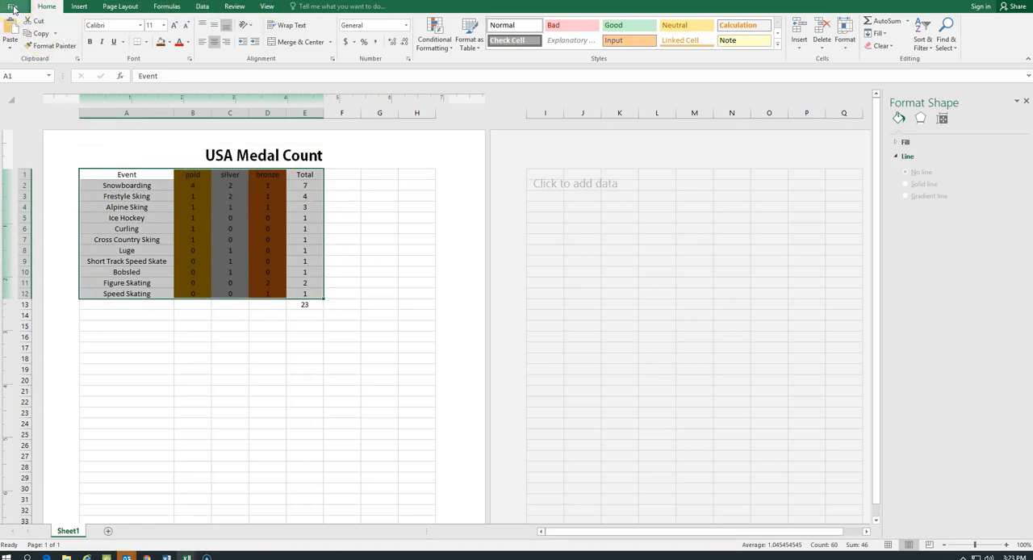
{"action": "left_click", "coordinate": [80, 6]}
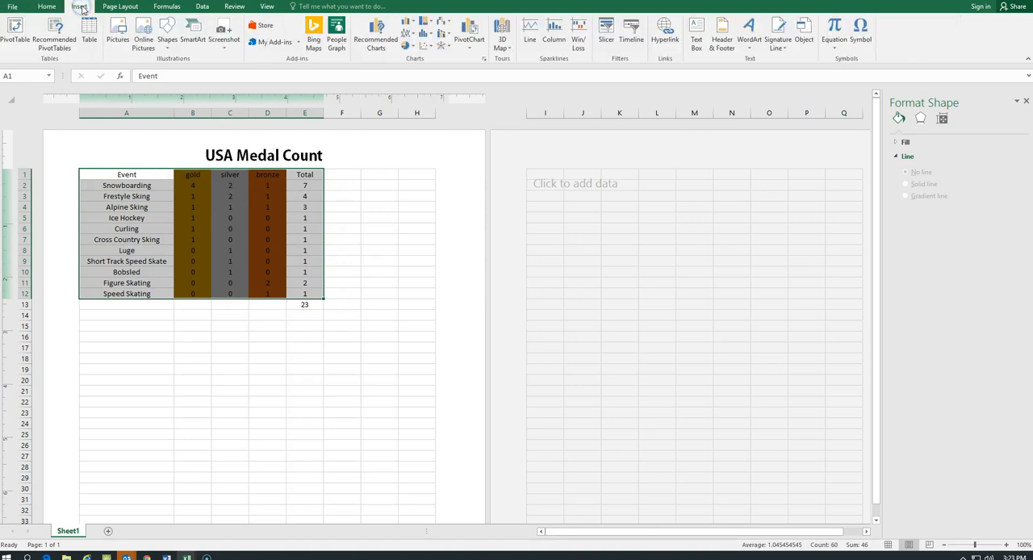
{"action": "left_click", "coordinate": [408, 23]}
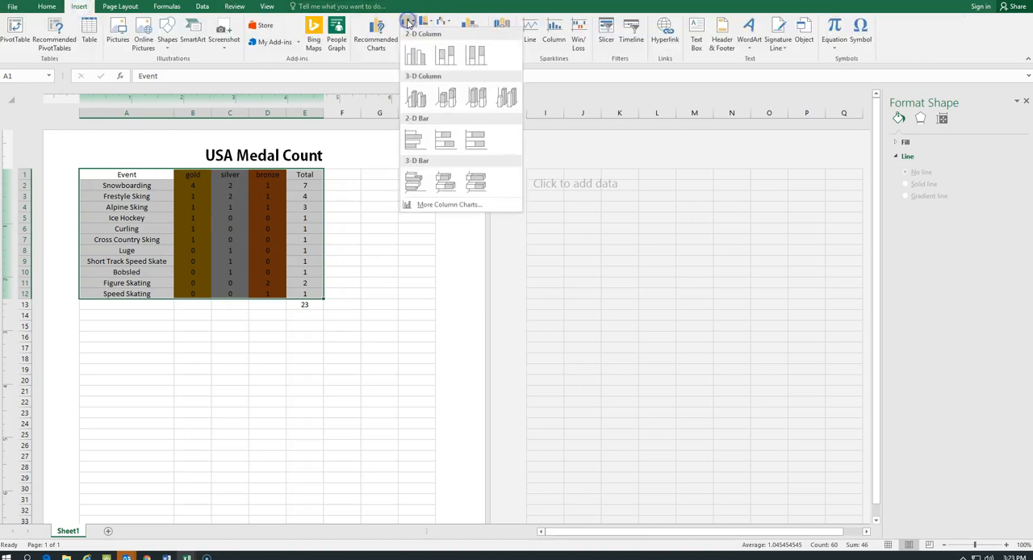
{"action": "left_click", "coordinate": [415, 58]}
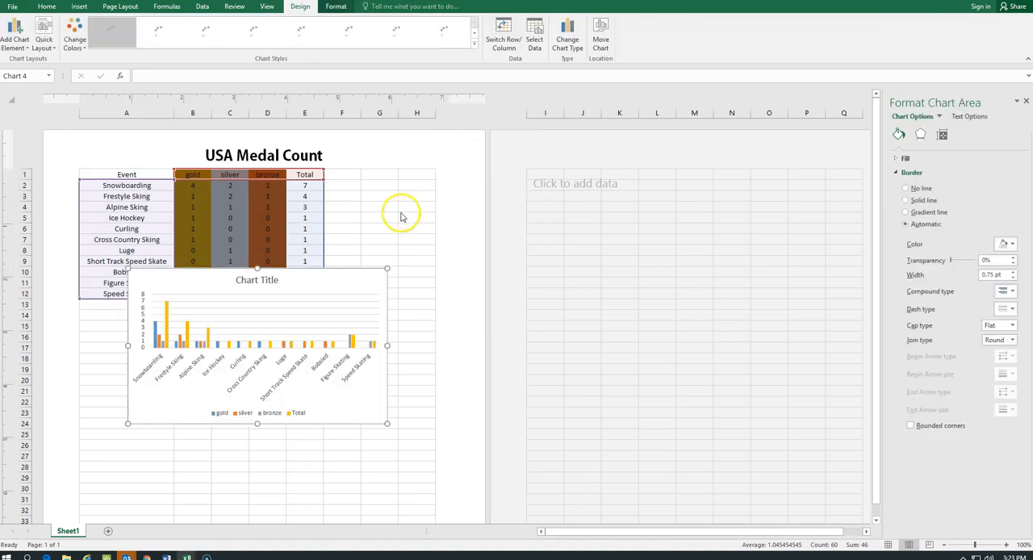
{"action": "left_click_drag", "start_coordinate": [363, 268], "coordinate": [368, 324]}
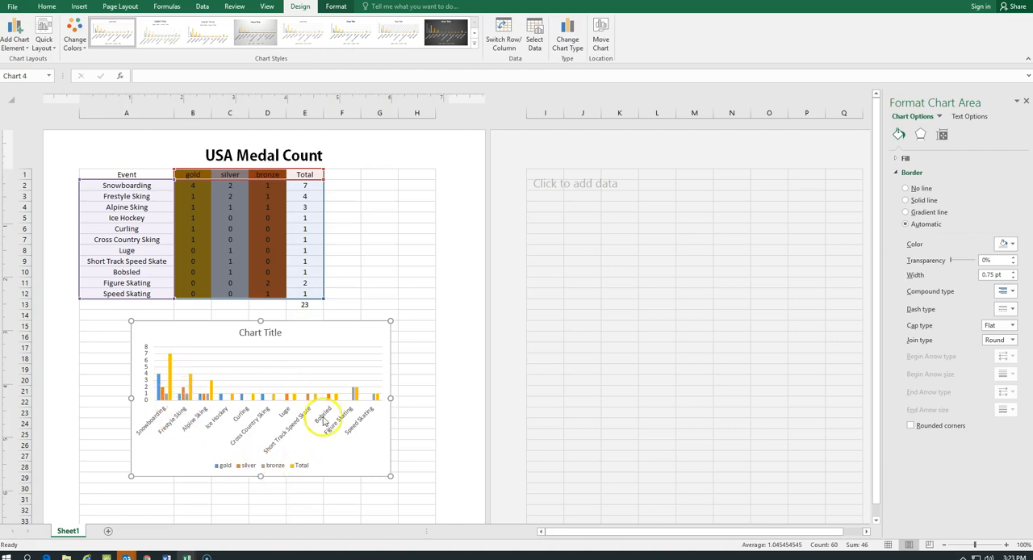
Replace the chart's placeholder title with "USA Medal Count"
{"action": "left_click", "coordinate": [255, 333]}
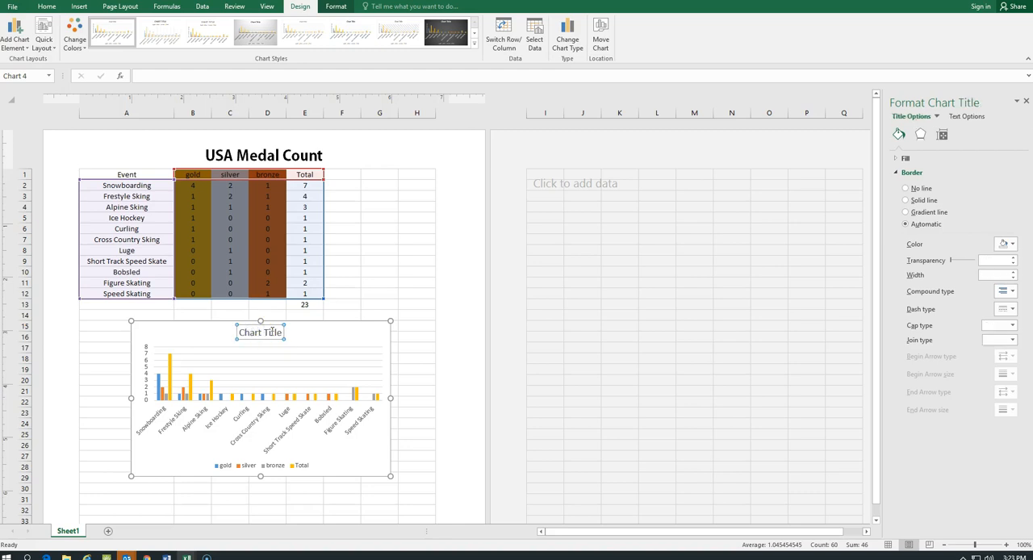
{"action": "left_click_drag", "start_coordinate": [246, 329], "coordinate": [295, 330]}
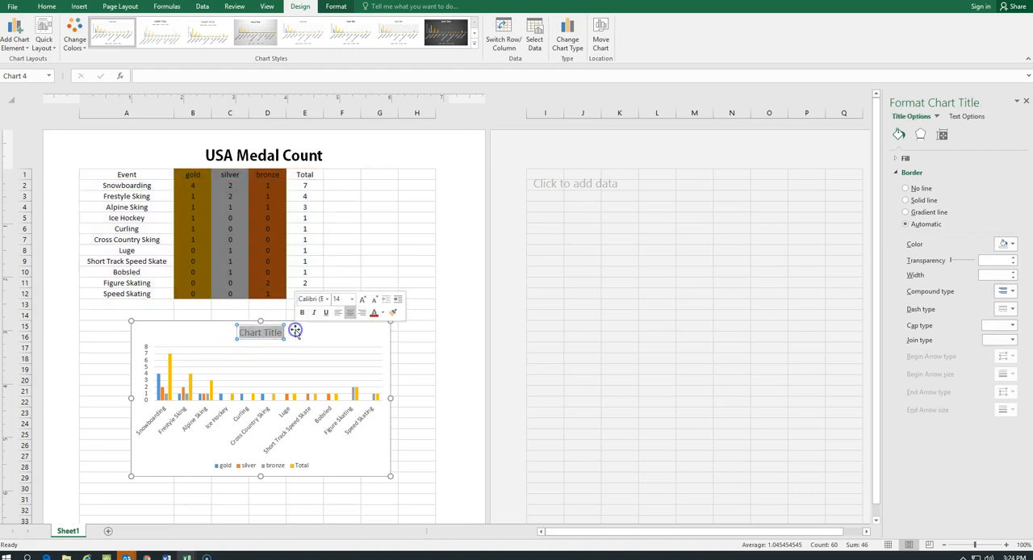
{"action": "key", "text": "BackSpace"}
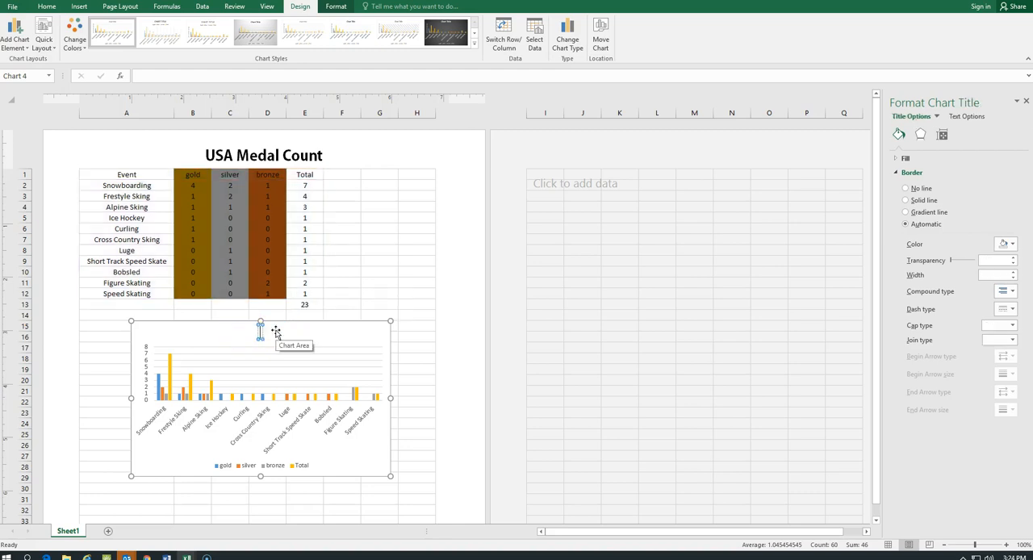
{"action": "type", "text": "USA Medal Count"}
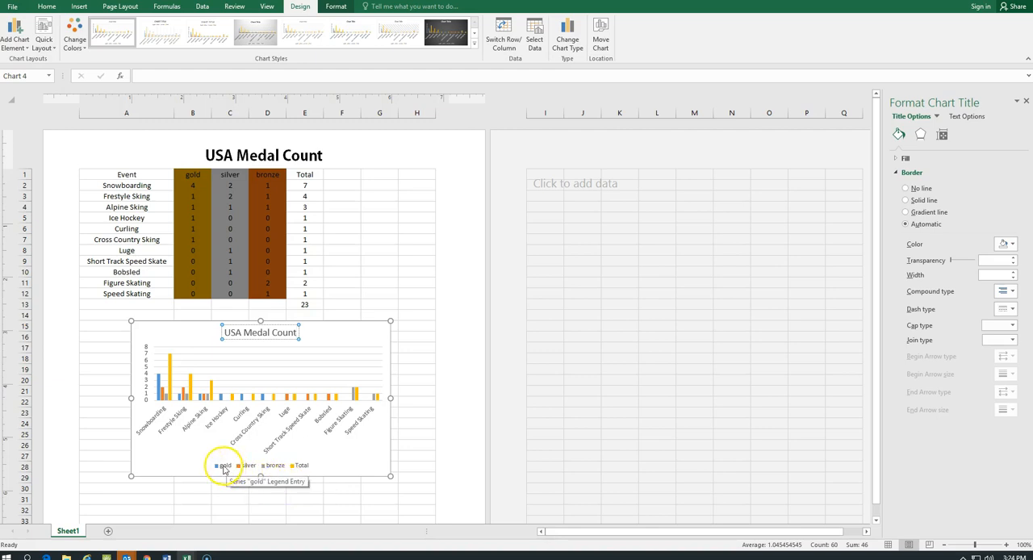
Fill the chart's gold series with the darkest gold theme color through its legend entry
{"action": "left_click", "coordinate": [226, 467]}
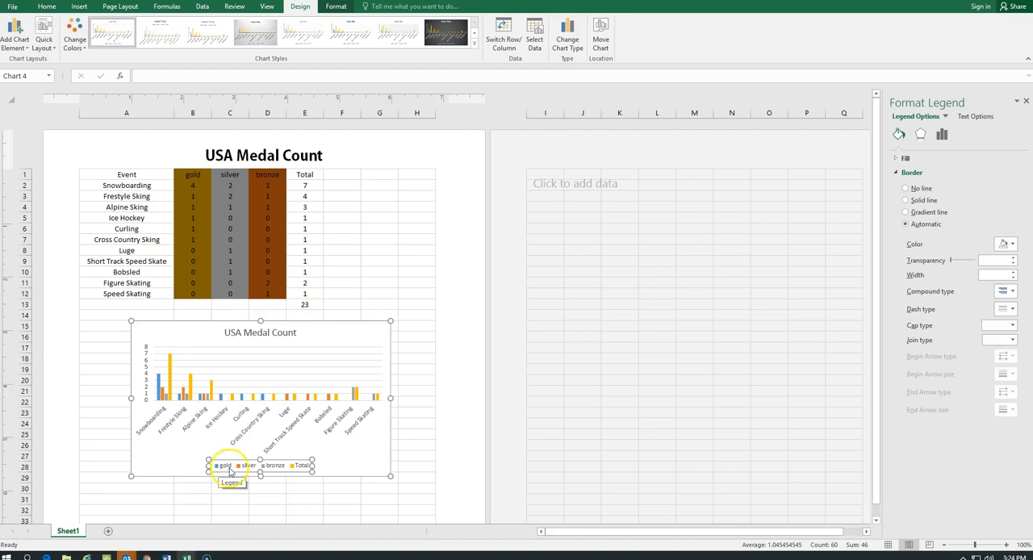
{"action": "left_click", "coordinate": [216, 465]}
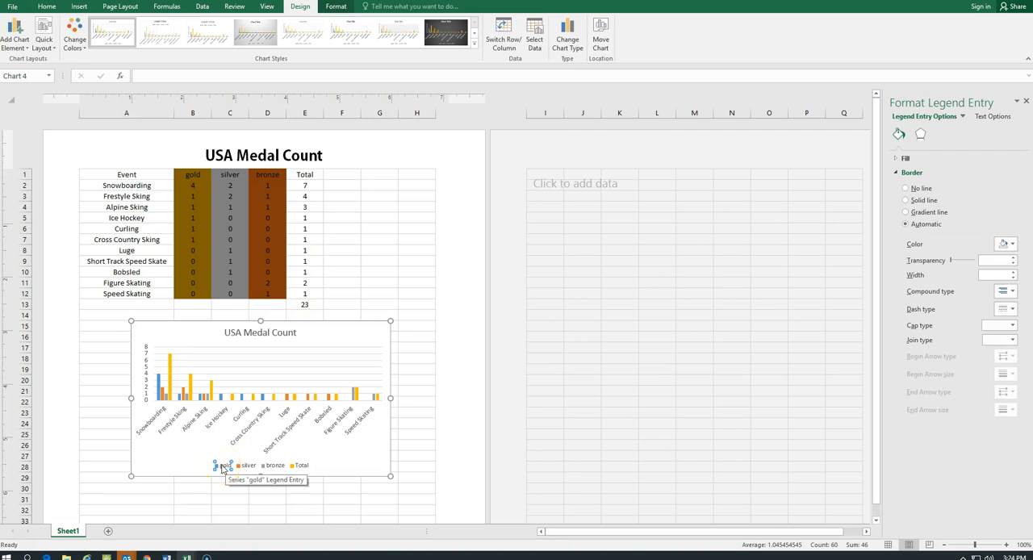
{"action": "right_click", "coordinate": [223, 467]}
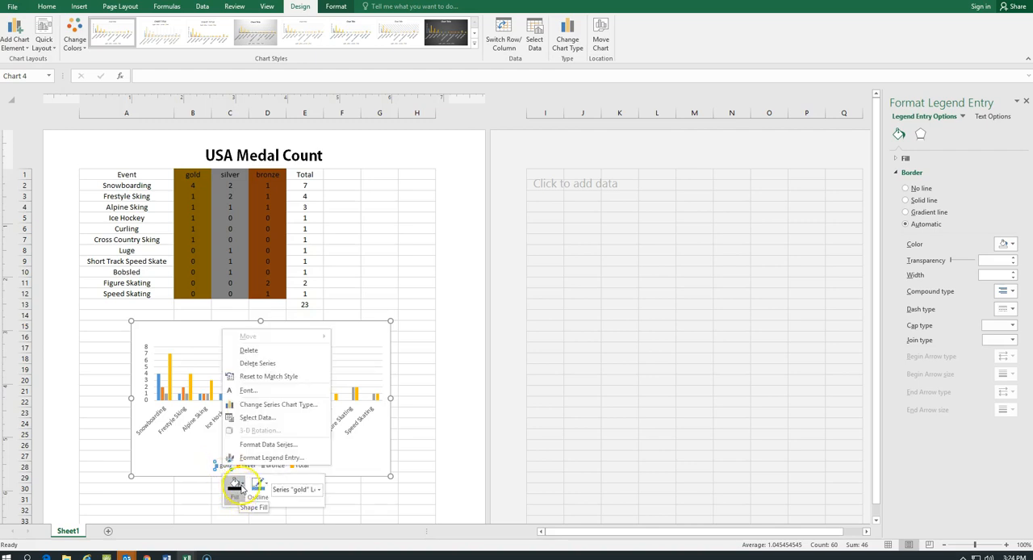
{"action": "left_click", "coordinate": [238, 485]}
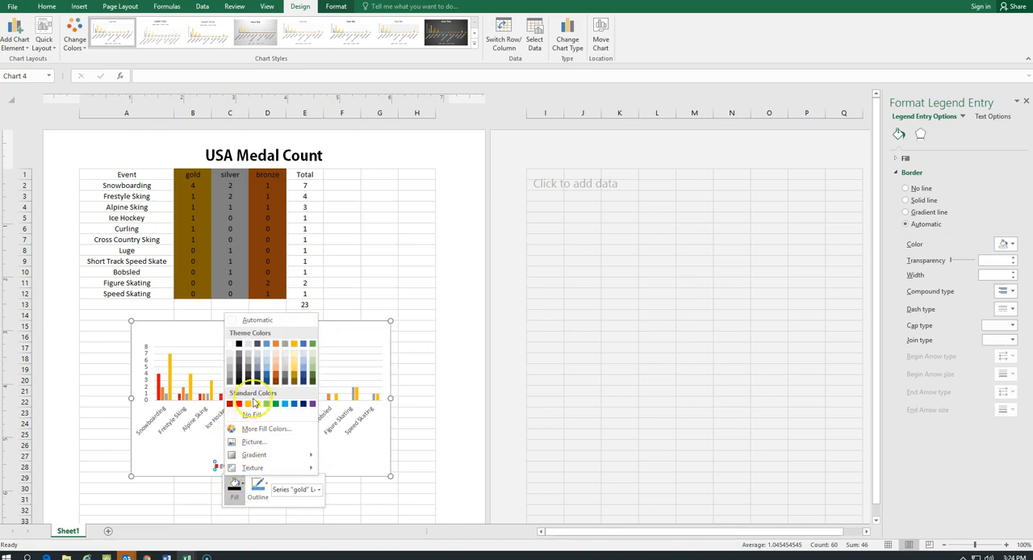
{"action": "left_click", "coordinate": [295, 386]}
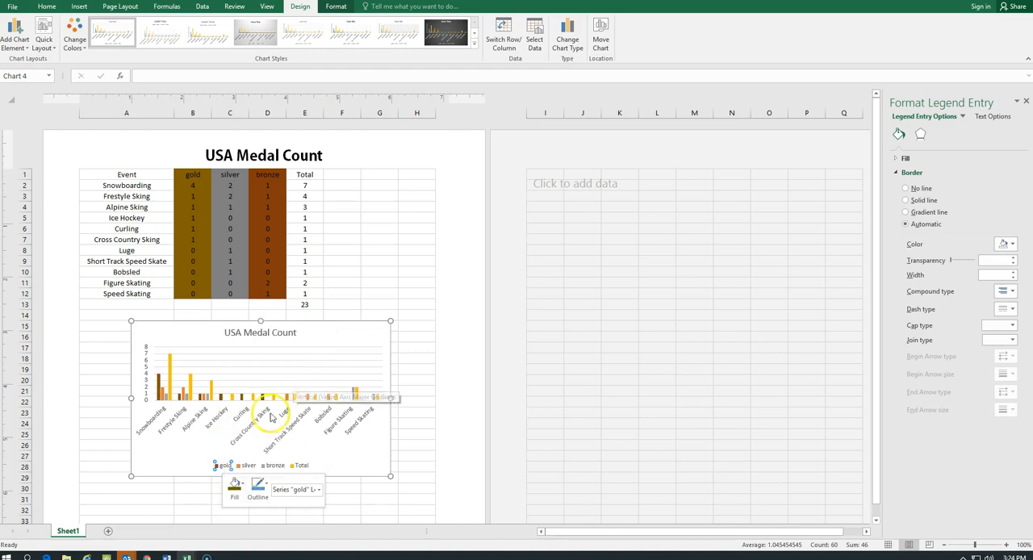
Fill the chart's silver series with the darkest gray shade of the white theme color through its legend entry
{"action": "left_click", "coordinate": [248, 467]}
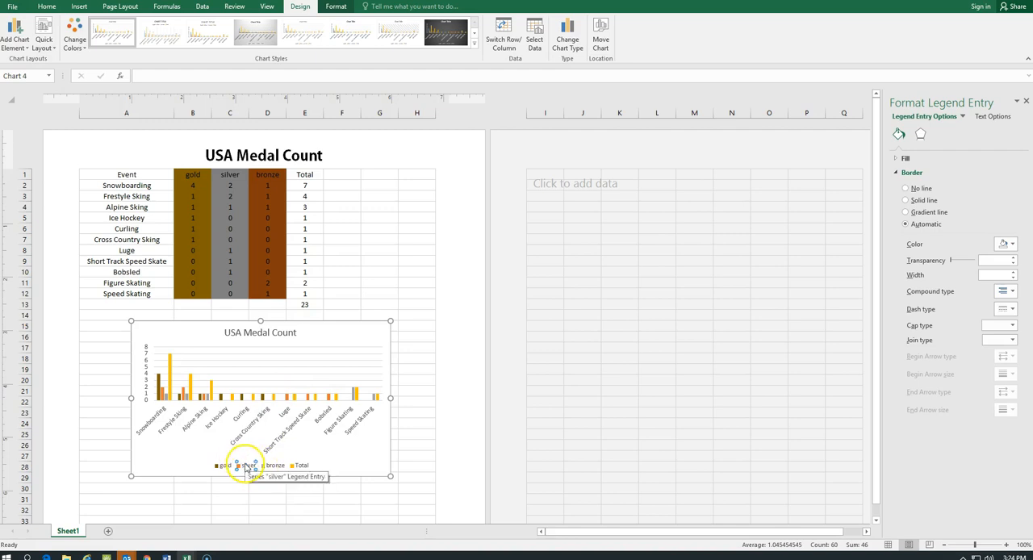
{"action": "right_click", "coordinate": [247, 468]}
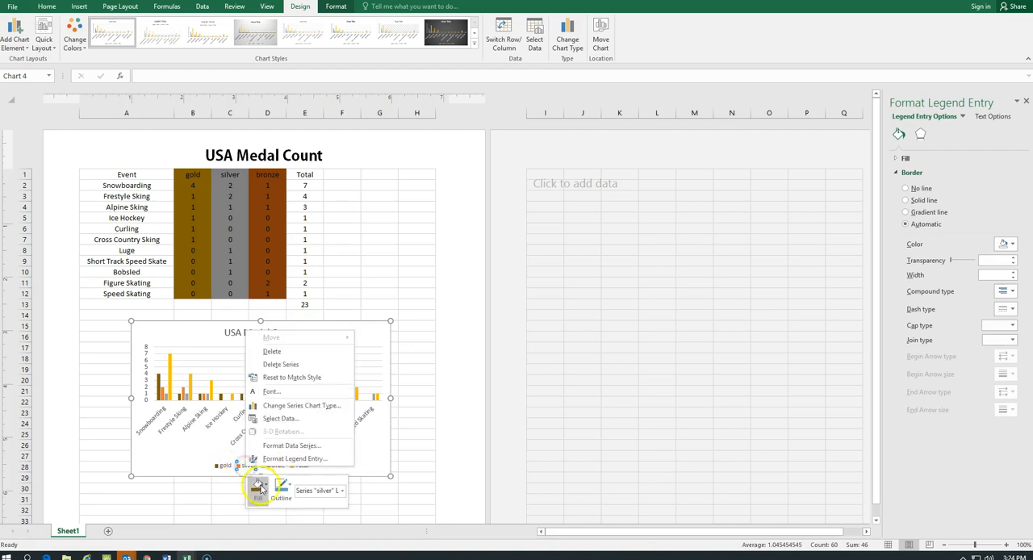
{"action": "left_click", "coordinate": [265, 485]}
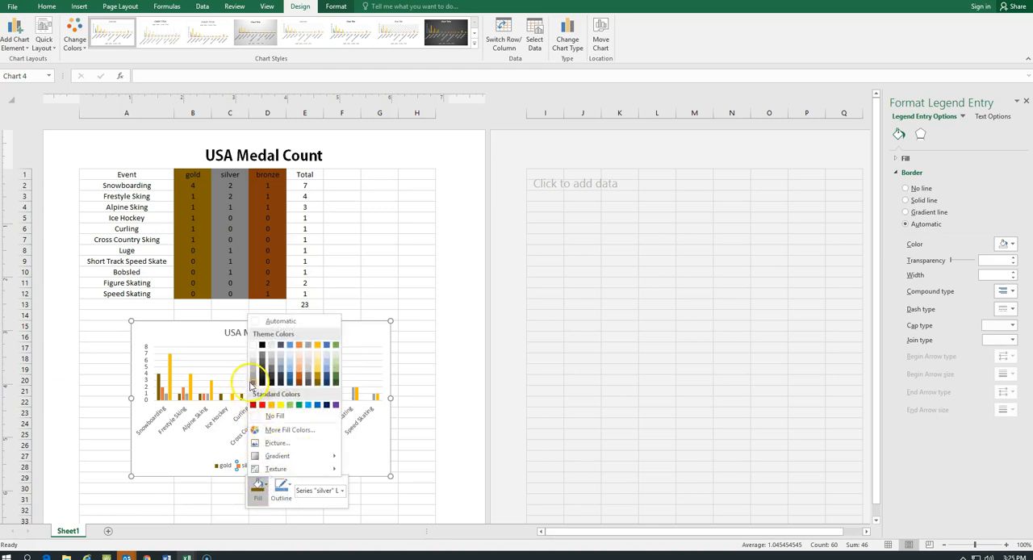
{"action": "left_click", "coordinate": [252, 381]}
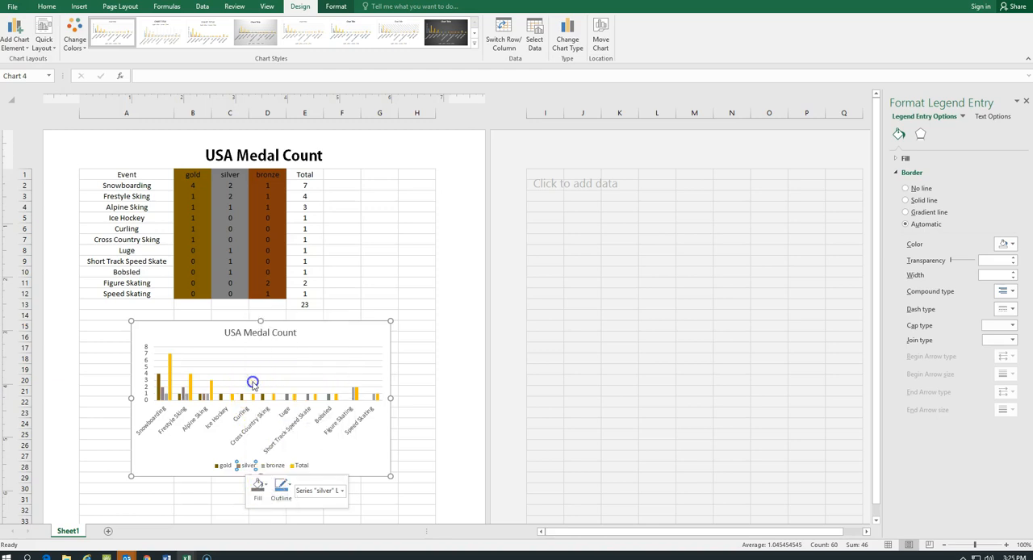
Fill the chart's bronze series with the darkest orange theme color through its legend entry
{"action": "left_click", "coordinate": [273, 468]}
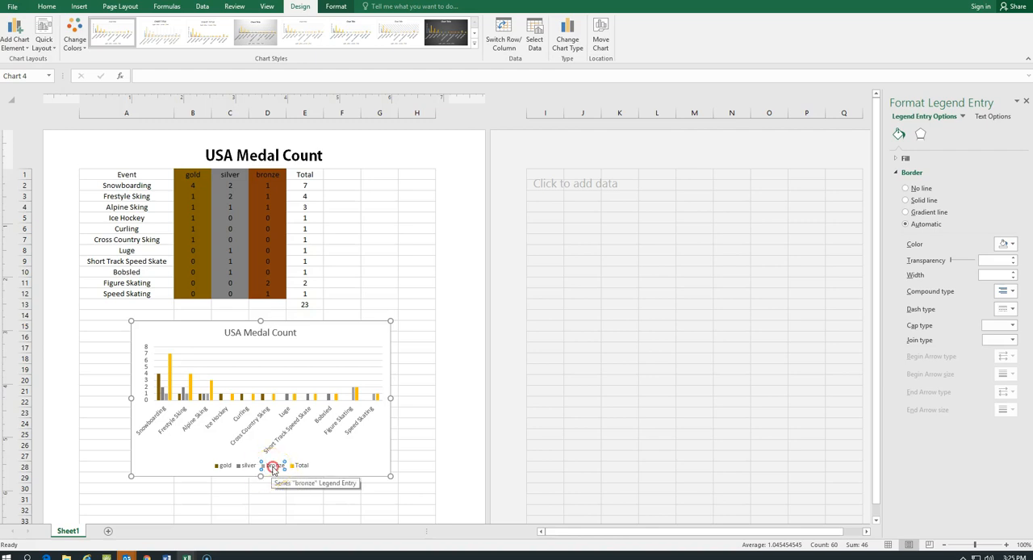
{"action": "right_click", "coordinate": [273, 467]}
{"action": "left_click", "coordinate": [284, 487]}
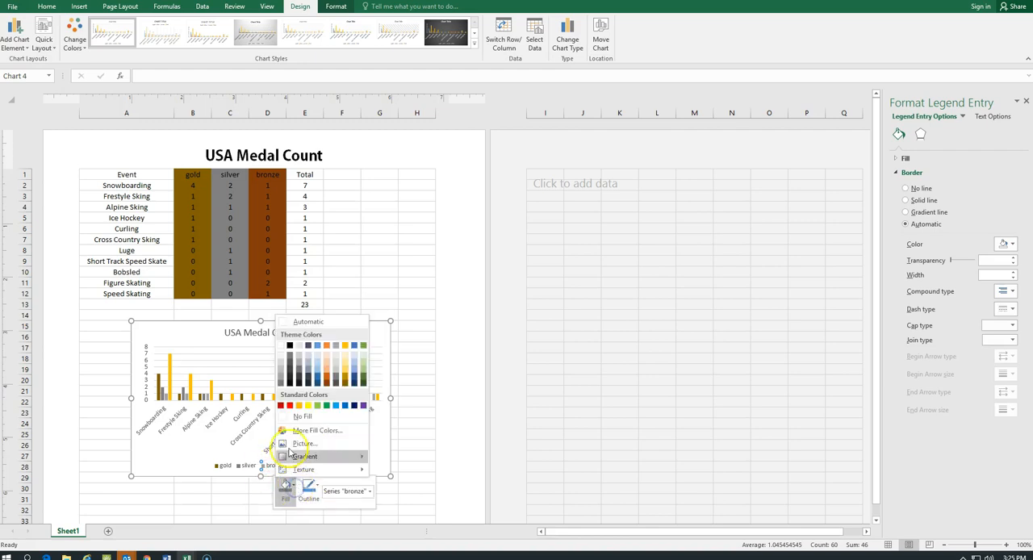
{"action": "left_click", "coordinate": [325, 386]}
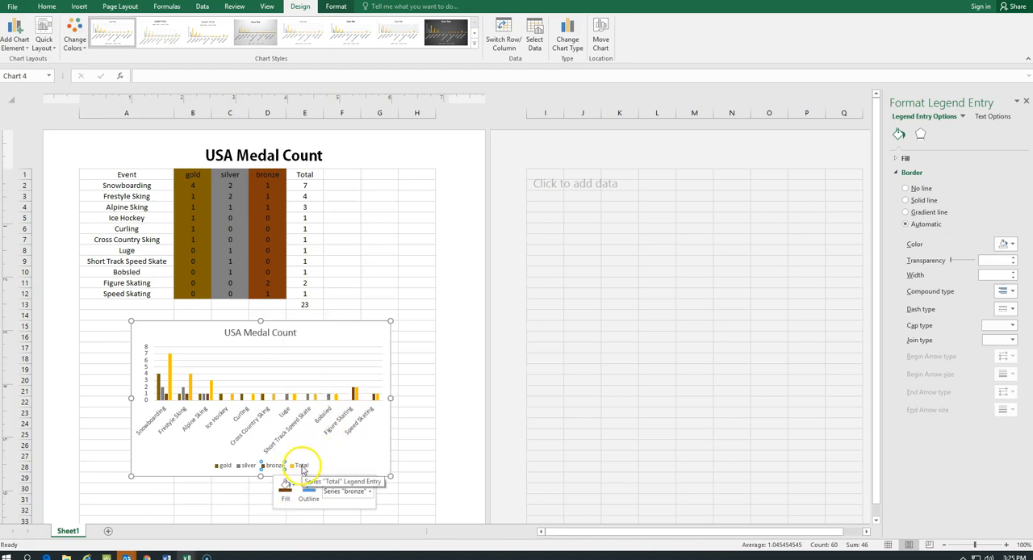
Fill the chart's Total series with the standard Light Blue color through its legend entry
{"action": "left_click", "coordinate": [302, 468]}
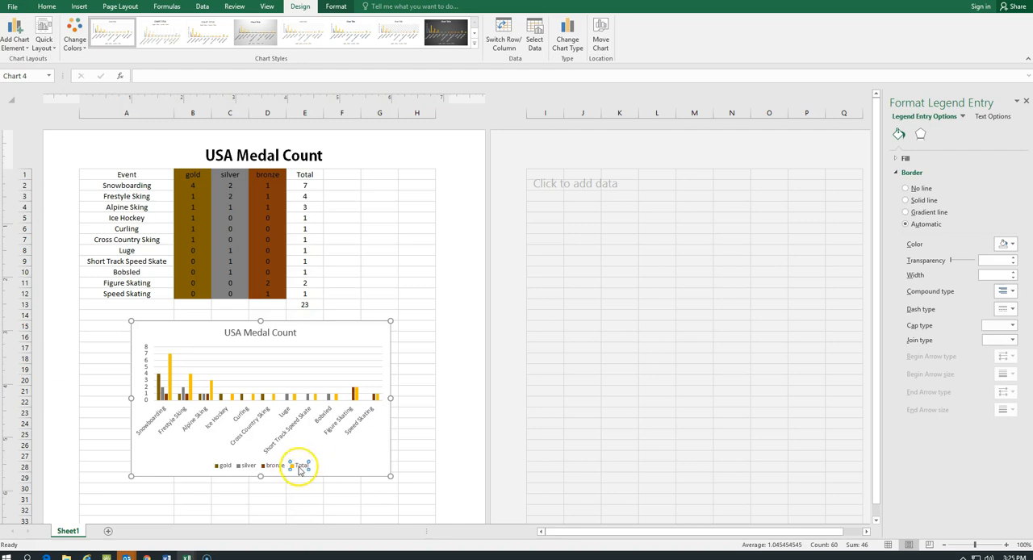
{"action": "right_click", "coordinate": [300, 468]}
{"action": "left_click", "coordinate": [311, 487]}
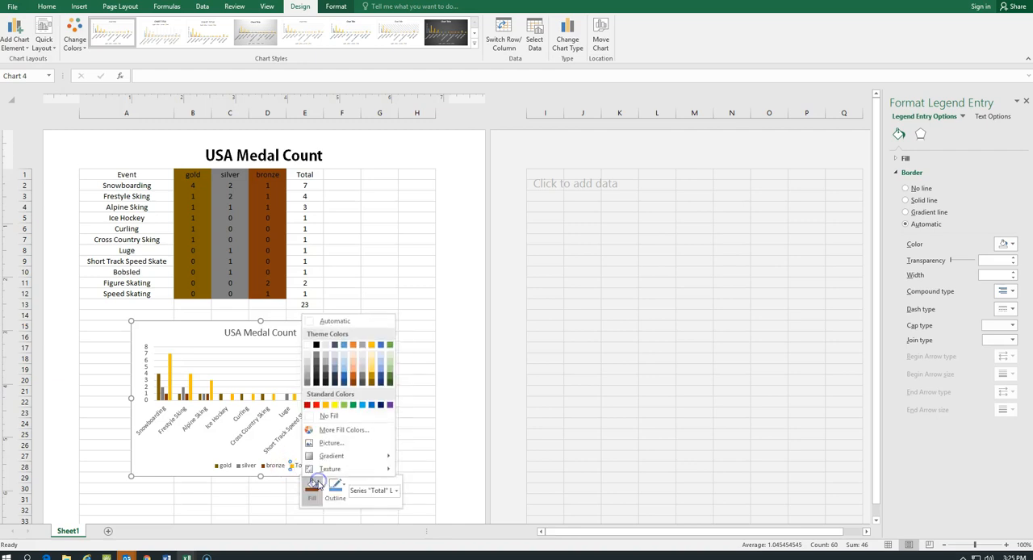
{"action": "left_click", "coordinate": [363, 405]}
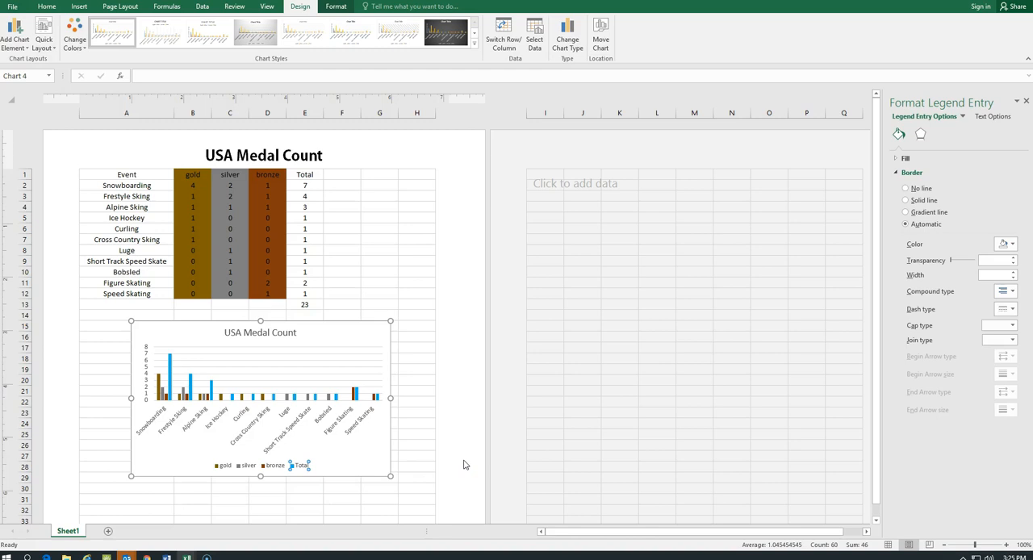
Try to insert the black curling stick-figure picture from an online search for "curling" while the chart is selected, and undo the insertion
{"action": "left_click", "coordinate": [80, 7]}
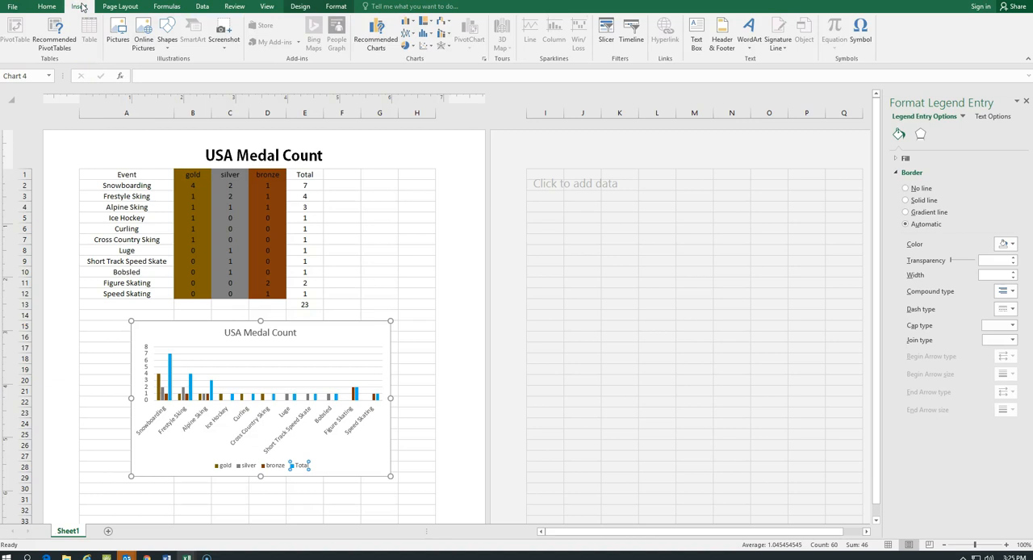
{"action": "left_click", "coordinate": [143, 34]}
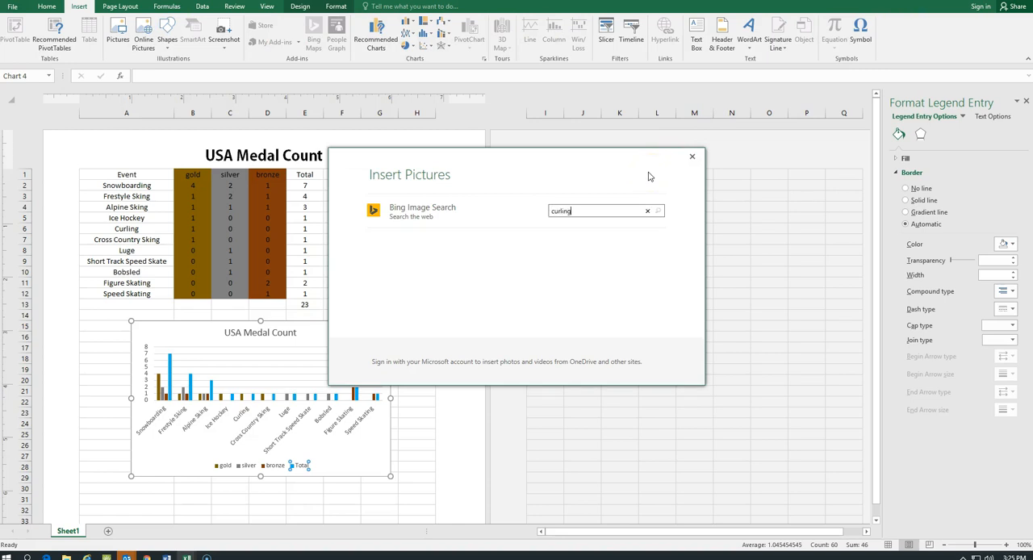
{"action": "key", "text": "Return"}
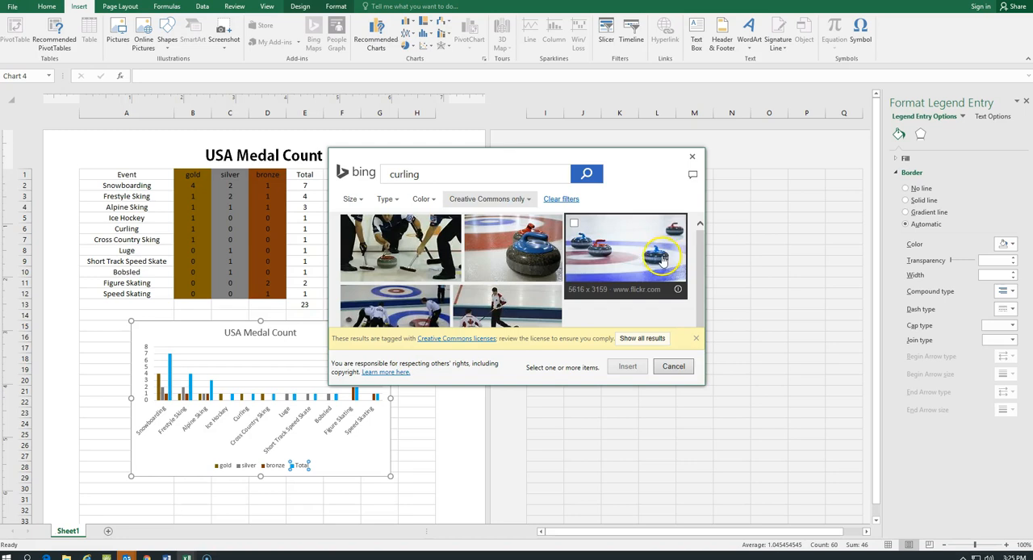
{"action": "left_click", "coordinate": [701, 316]}
{"action": "left_click", "coordinate": [702, 317]}
{"action": "left_click", "coordinate": [548, 261]}
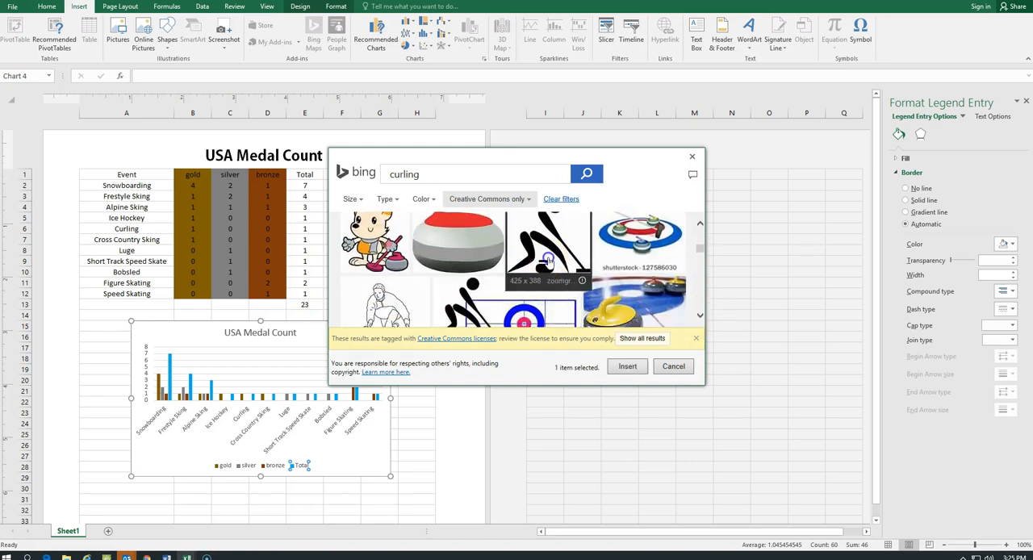
{"action": "left_click", "coordinate": [627, 366]}
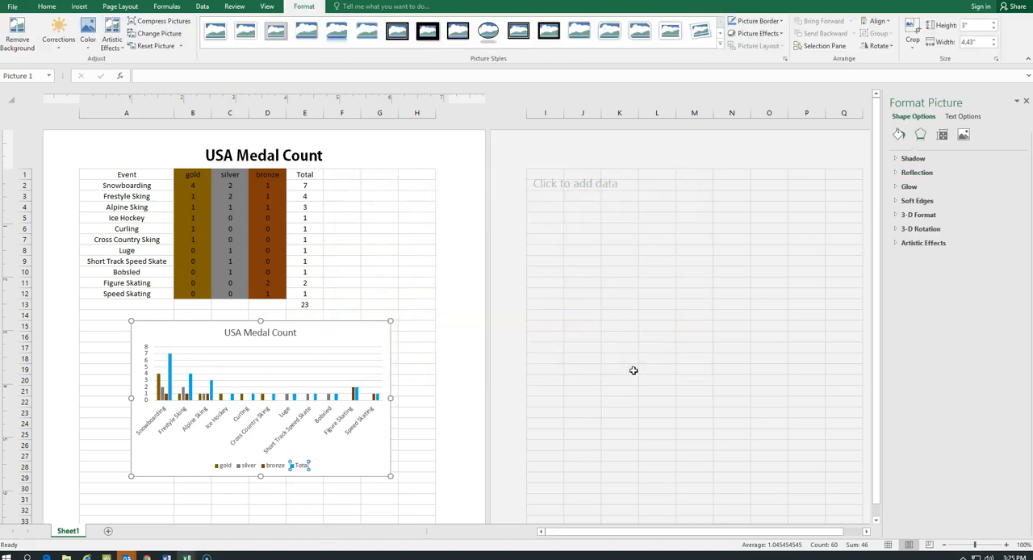
{"action": "left_click_drag", "start_coordinate": [351, 282], "coordinate": [289, 445]}
{"action": "left_click_drag", "start_coordinate": [277, 377], "coordinate": [380, 395]}
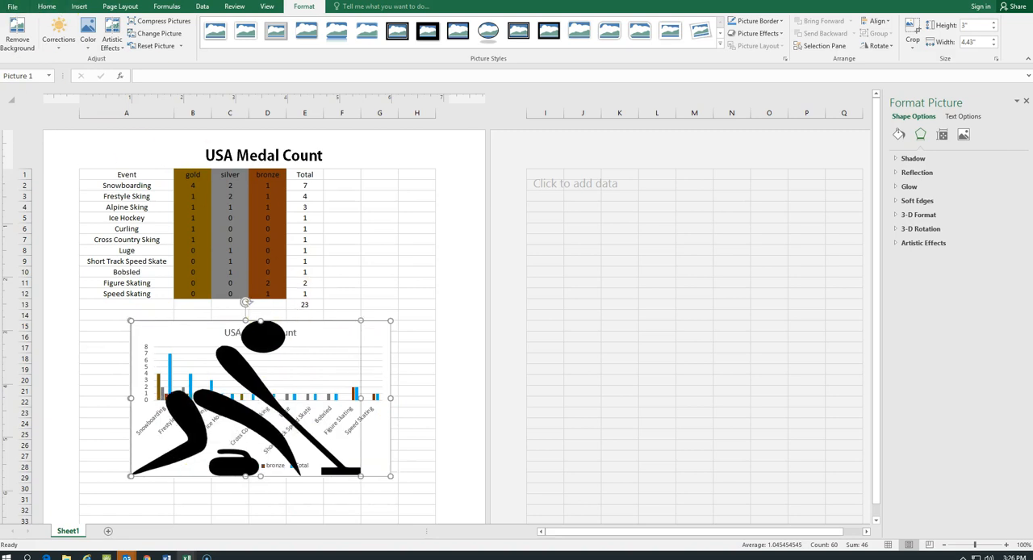
{"action": "key", "text": "ctrl+z"}
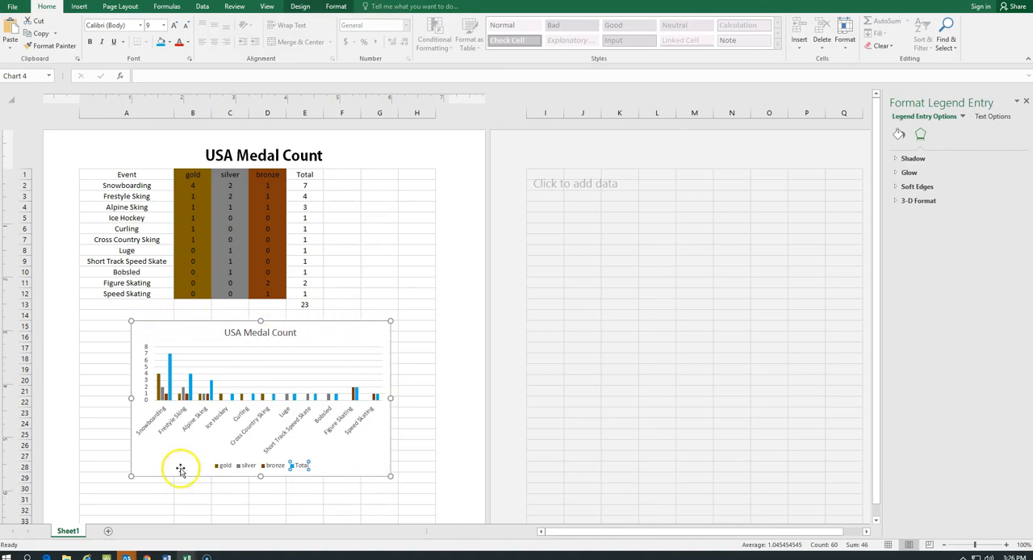
Insert the black curling stick-figure picture at cell G3 from an online image search for "curling"
{"action": "left_click", "coordinate": [386, 195]}
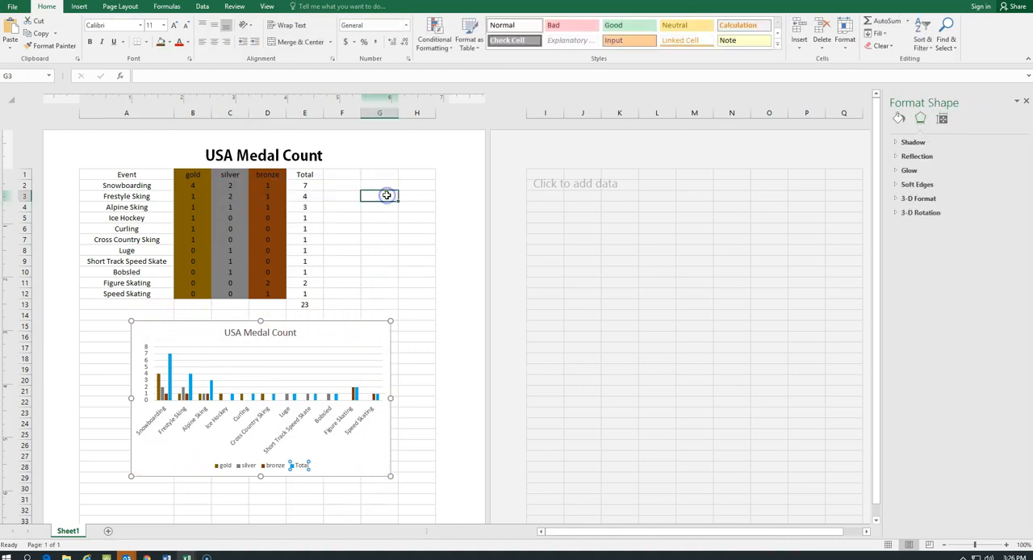
{"action": "left_click", "coordinate": [79, 6]}
{"action": "left_click", "coordinate": [143, 37]}
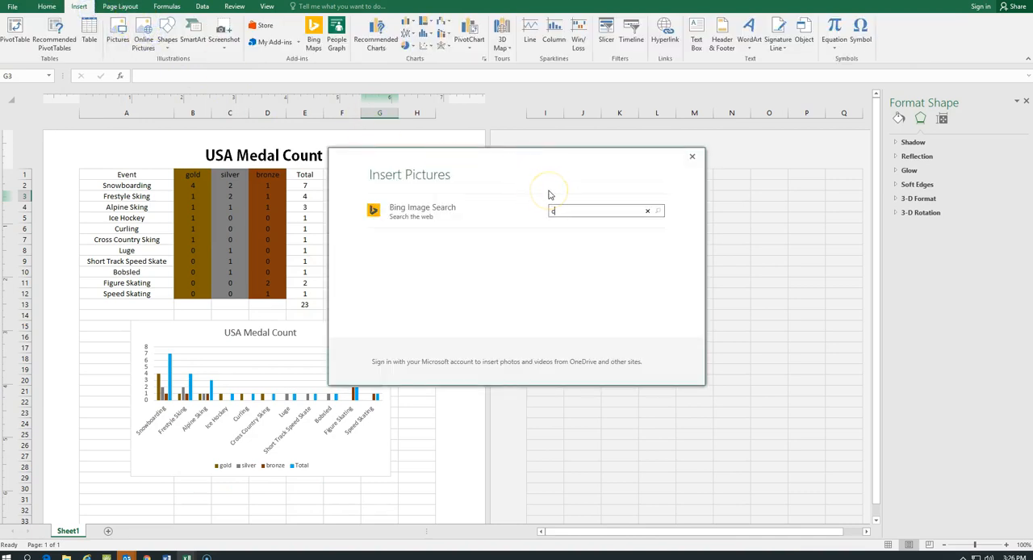
{"action": "key", "text": "Return"}
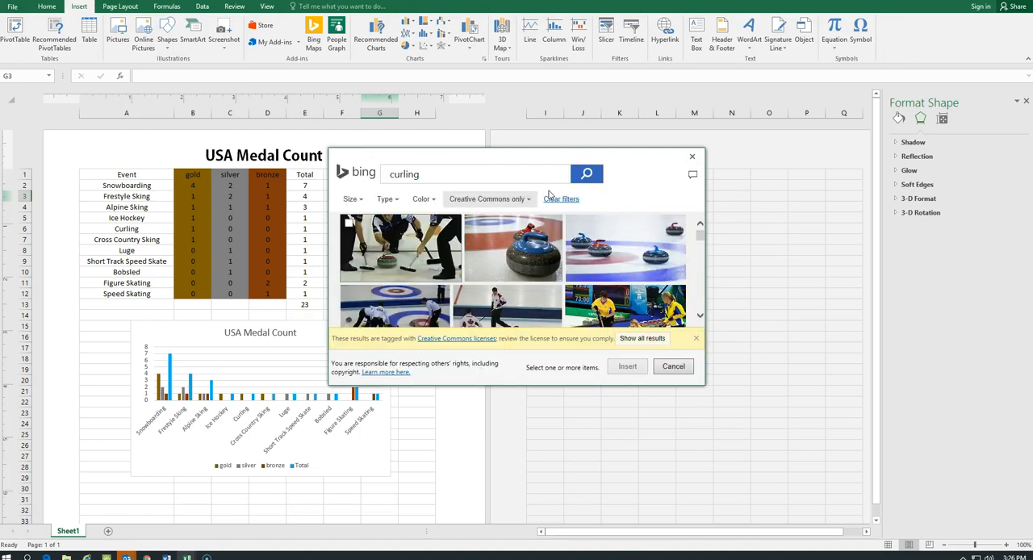
{"action": "left_click", "coordinate": [699, 319]}
{"action": "scroll", "coordinate": [699, 318], "scroll_direction": "down", "scroll_amount": 3}
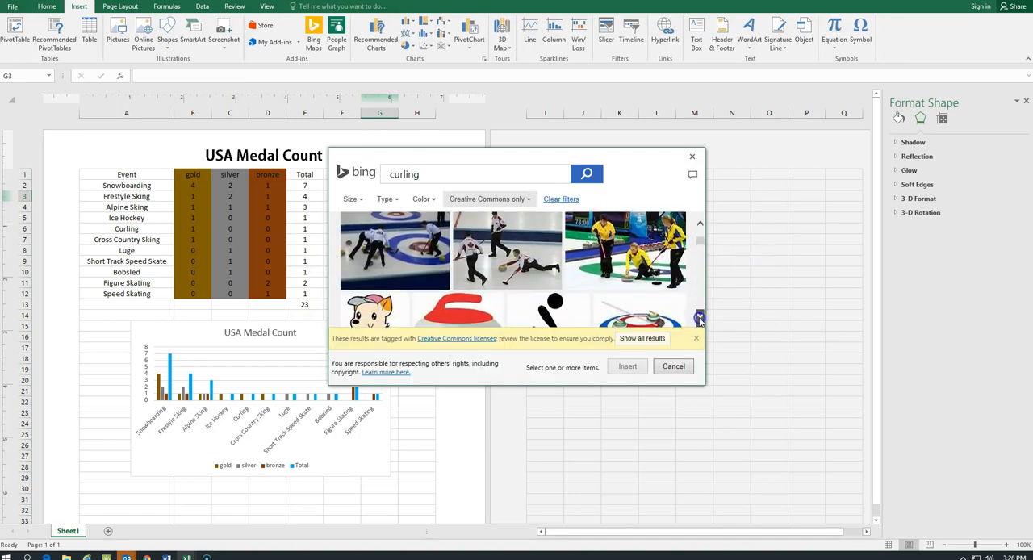
{"action": "left_click", "coordinate": [549, 278]}
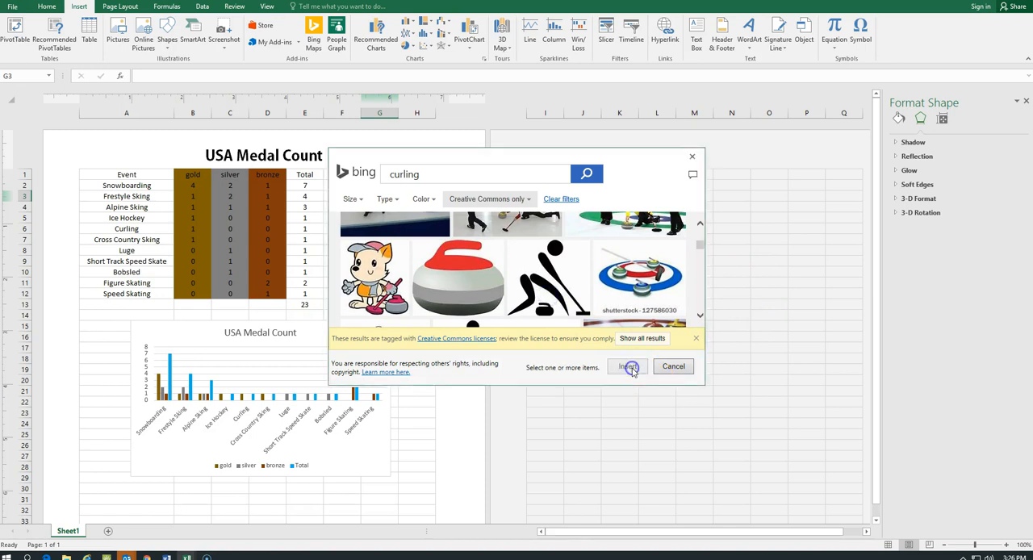
{"action": "left_click", "coordinate": [628, 367]}
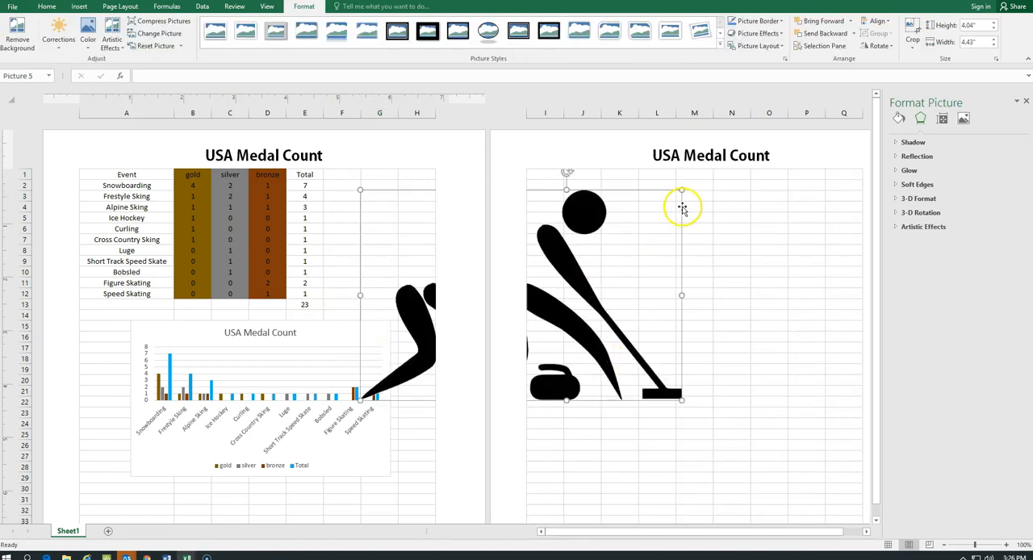
Shrink the curling picture to about 1.31" by 1.44", place it beside the table across columns F to H, and deselect it
{"action": "left_click_drag", "start_coordinate": [683, 194], "coordinate": [380, 209]}
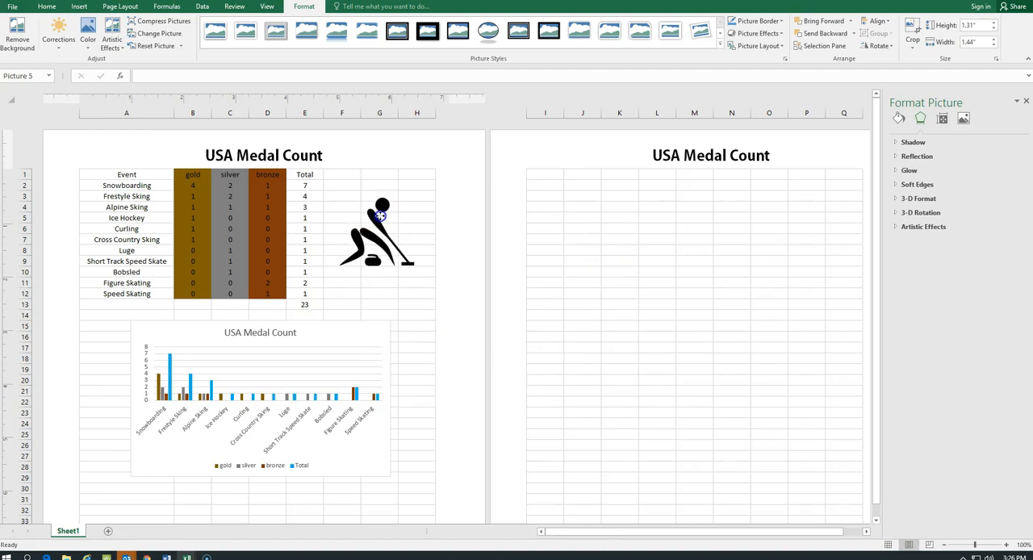
{"action": "left_click", "coordinate": [445, 154]}
{"action": "left_click", "coordinate": [476, 218]}
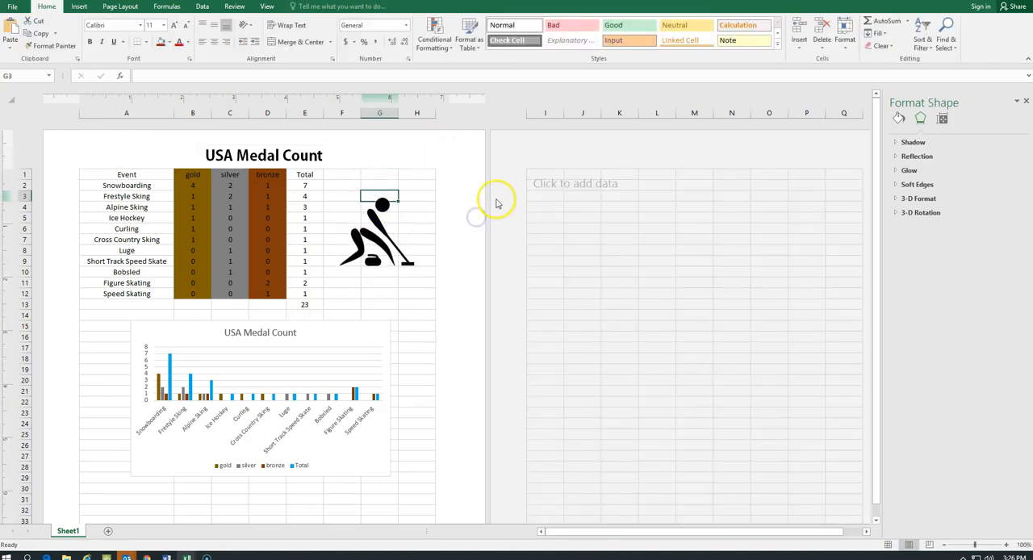
Enter the author's full name and the teacher's name on two lines in the center footer of the first page
{"action": "scroll", "coordinate": [507, 380], "scroll_direction": "down", "scroll_amount": 6}
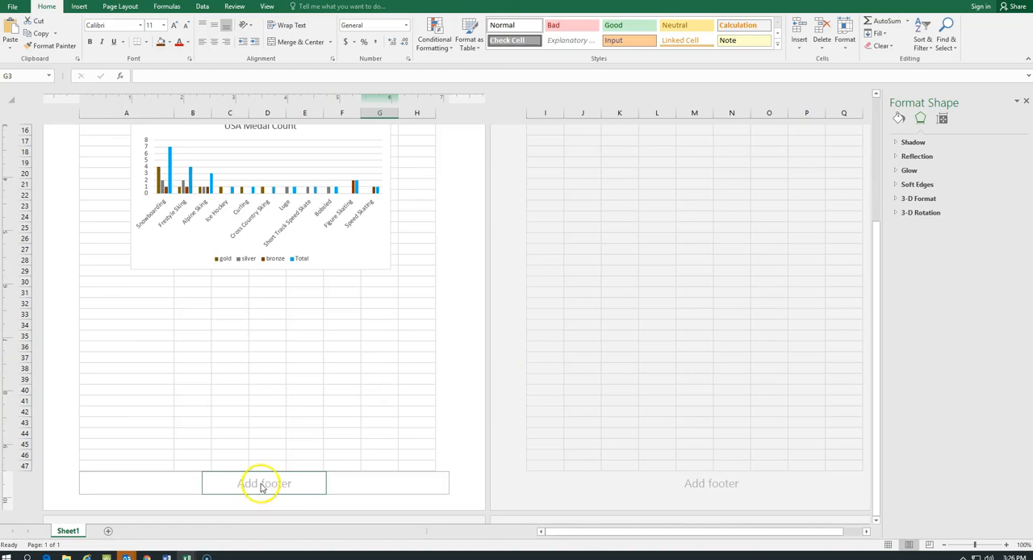
{"action": "left_click", "coordinate": [260, 484]}
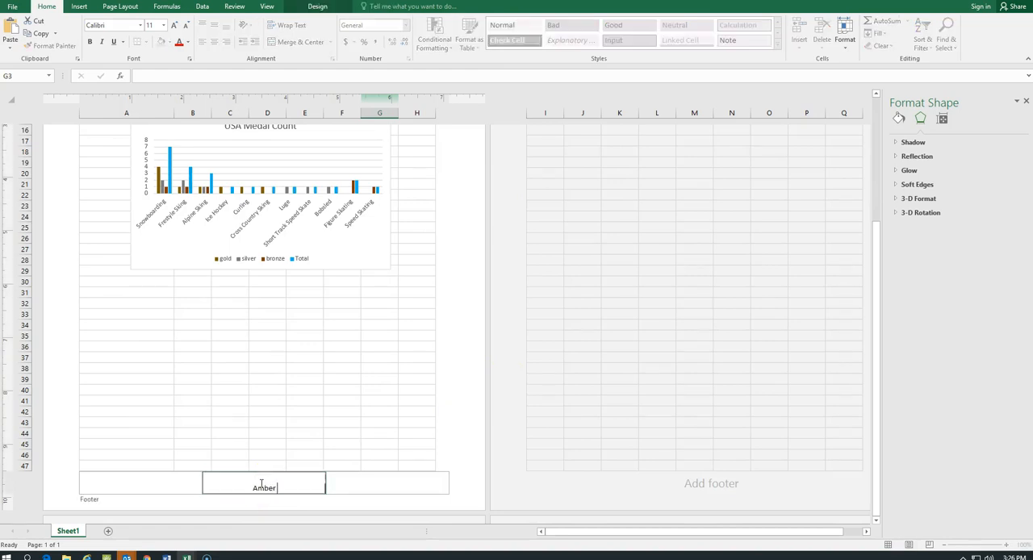
{"action": "type", "text": "Amber Hinkel"}
{"action": "key", "text": "Return"}
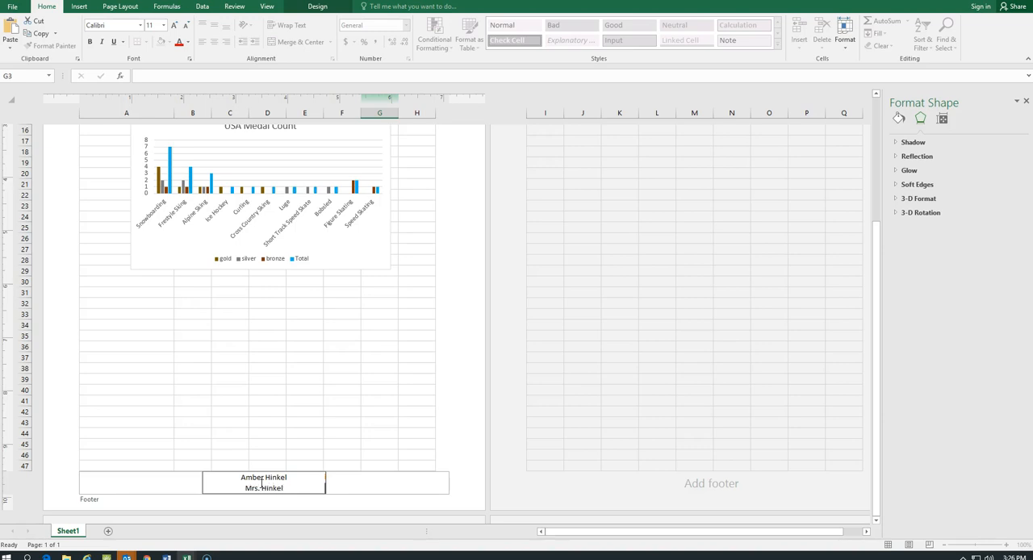
{"action": "left_click", "coordinate": [421, 403]}
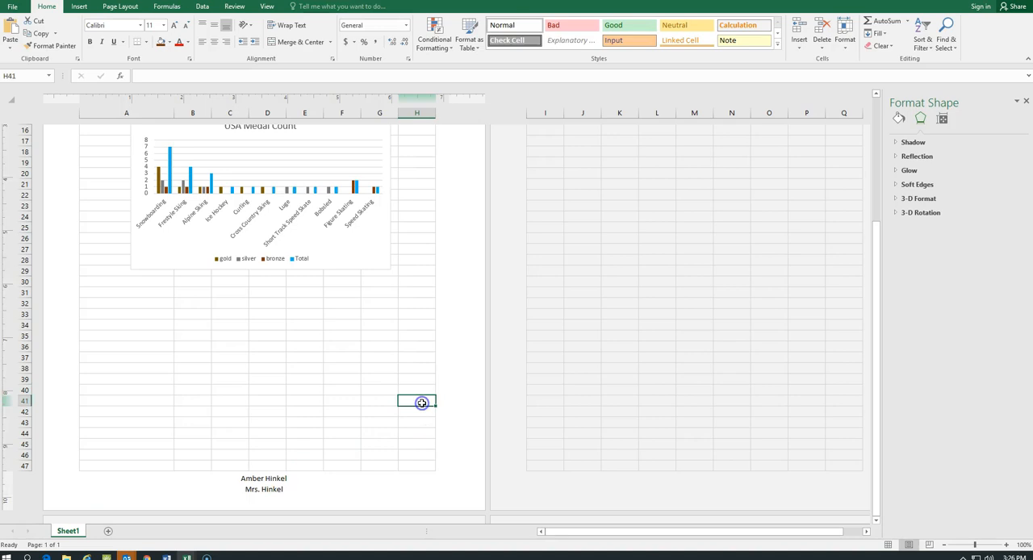